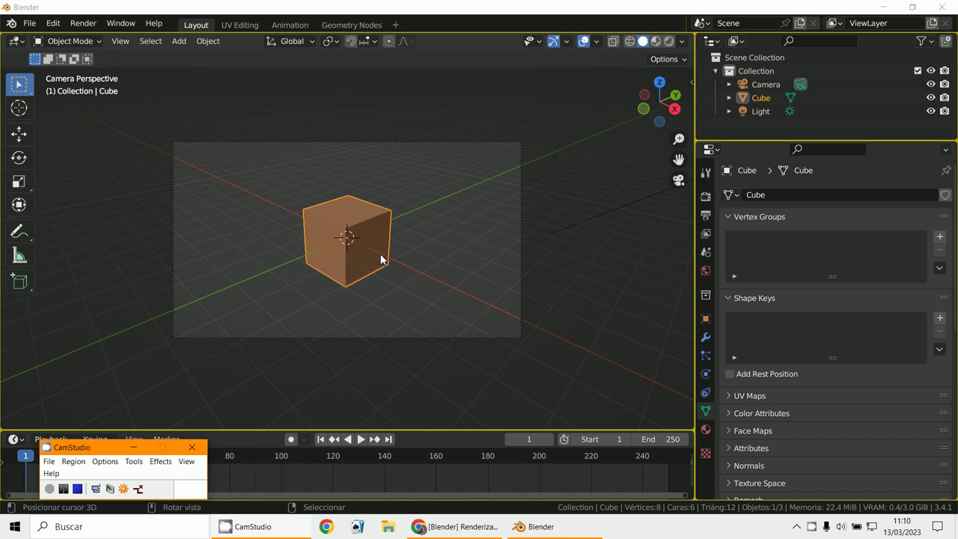
Add a plane mesh and lower it along Z to the base of the cube.
left_click(179, 41)
mouse_move(209, 57)
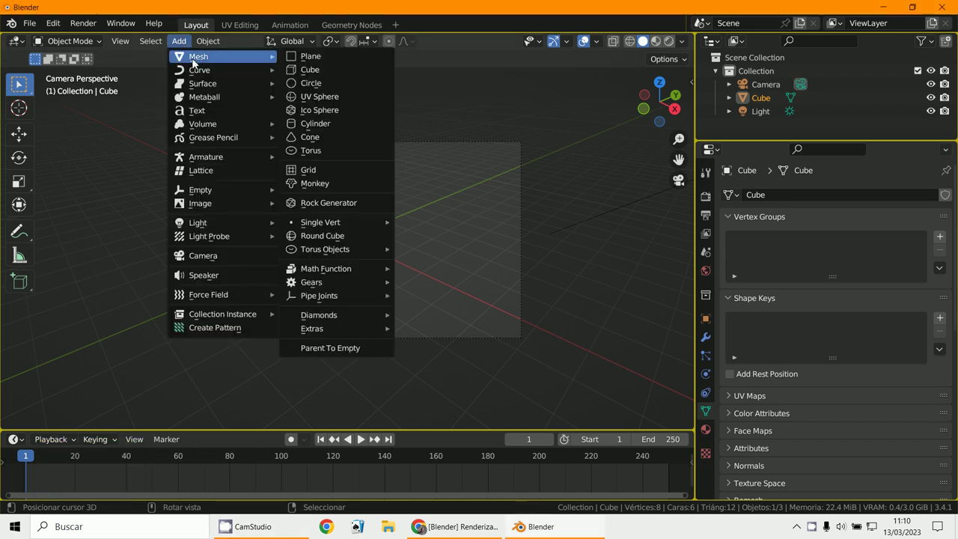
left_click(330, 55)
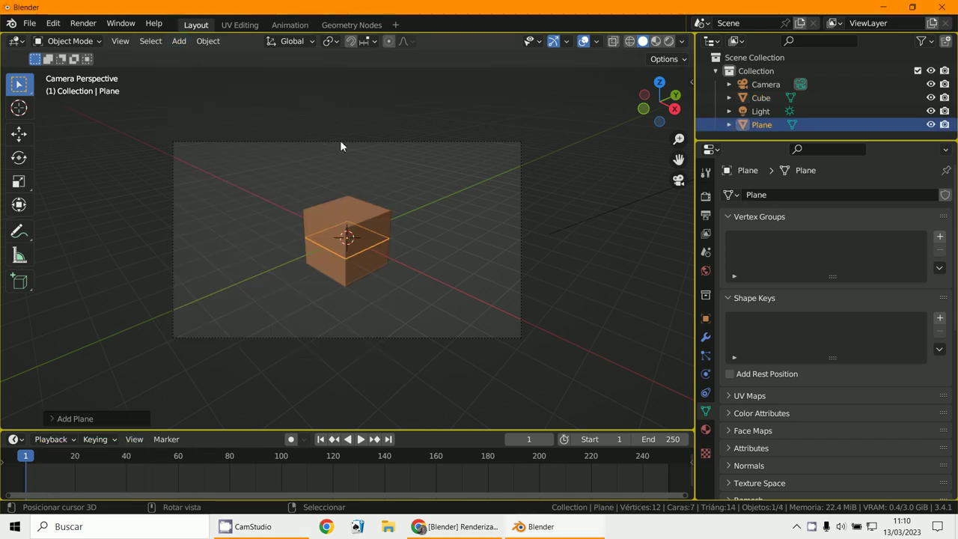
key("g")
key("z")
left_click(346, 166)
Scale the plane by a factor of 10 as a floor, and select the cube.
type("s")
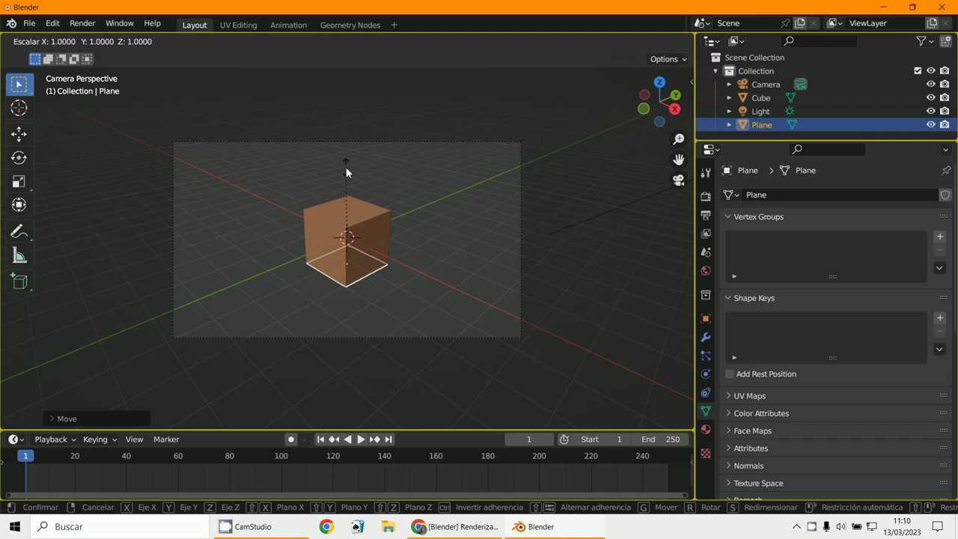
type("10")
key("Return")
left_click(364, 235)
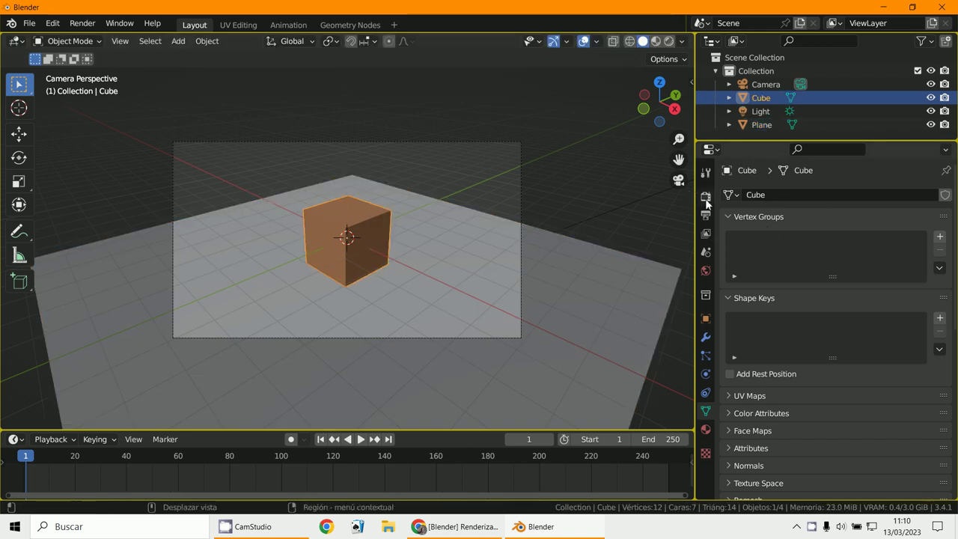
Widen the properties editor and set the output resolution to 1024 px in both X and Y.
left_click_drag(695, 200, 556, 176)
left_click(566, 215)
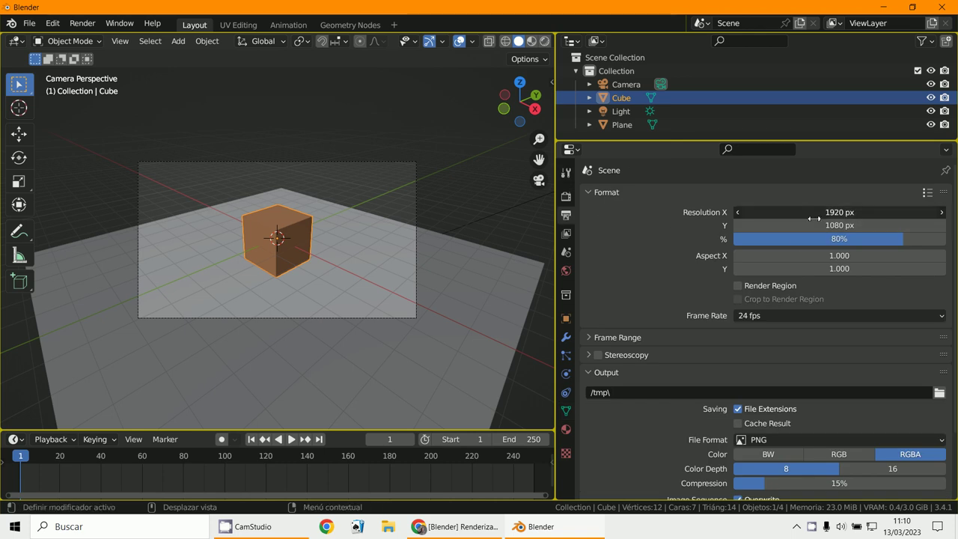
left_click_drag(813, 219, 814, 225)
type("10")
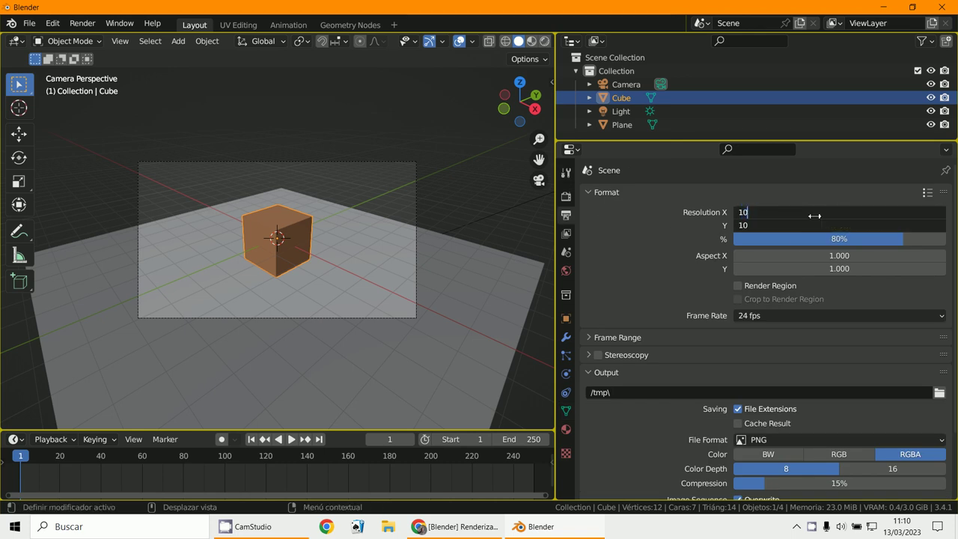
type("24")
key("Return")
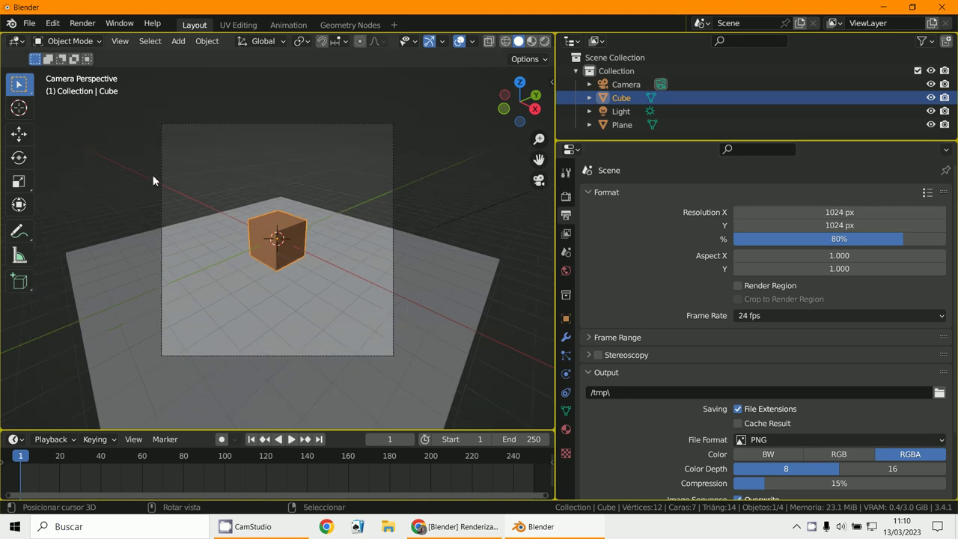
Select the light and set the render engine to Eevee.
left_click(459, 214)
left_click(566, 195)
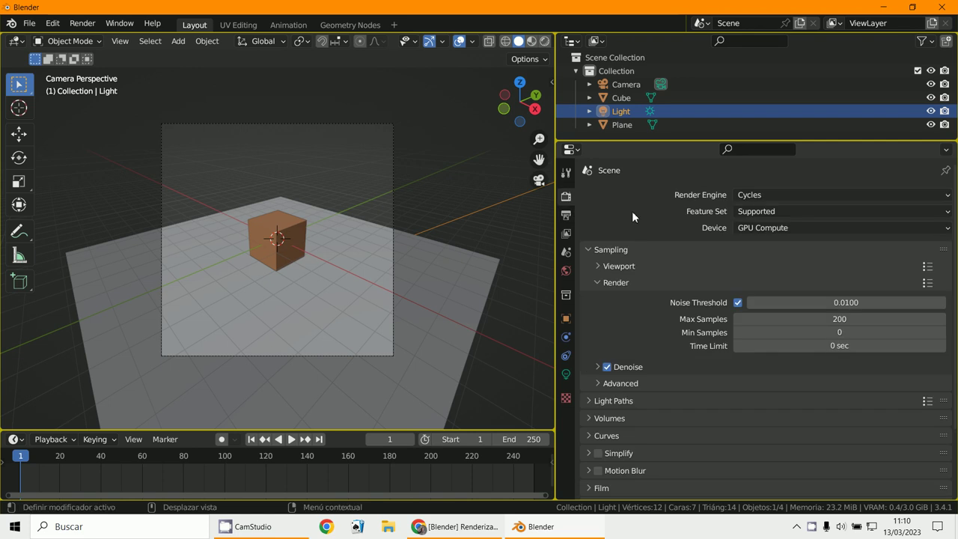
left_click(776, 195)
left_click(750, 210)
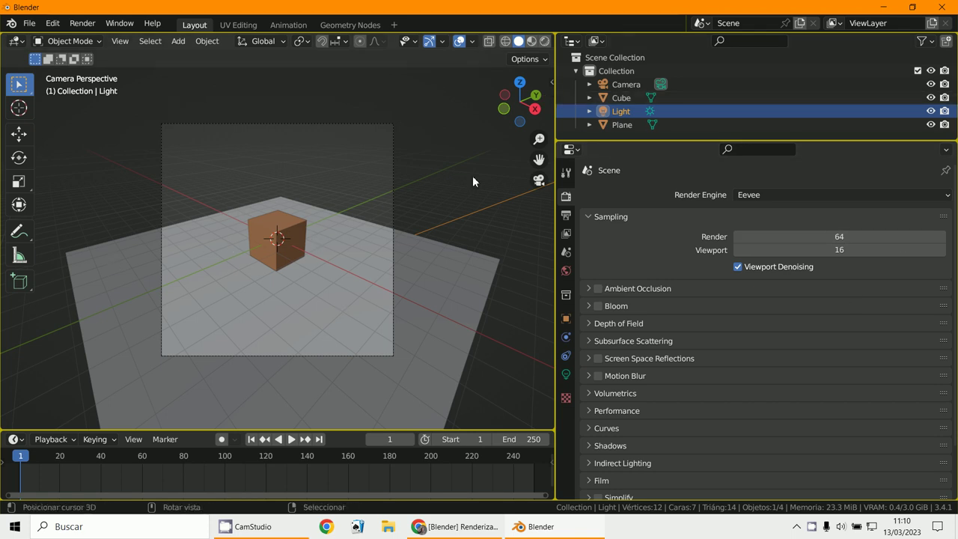
Rename the current scene as Scene1.
left_click(748, 20)
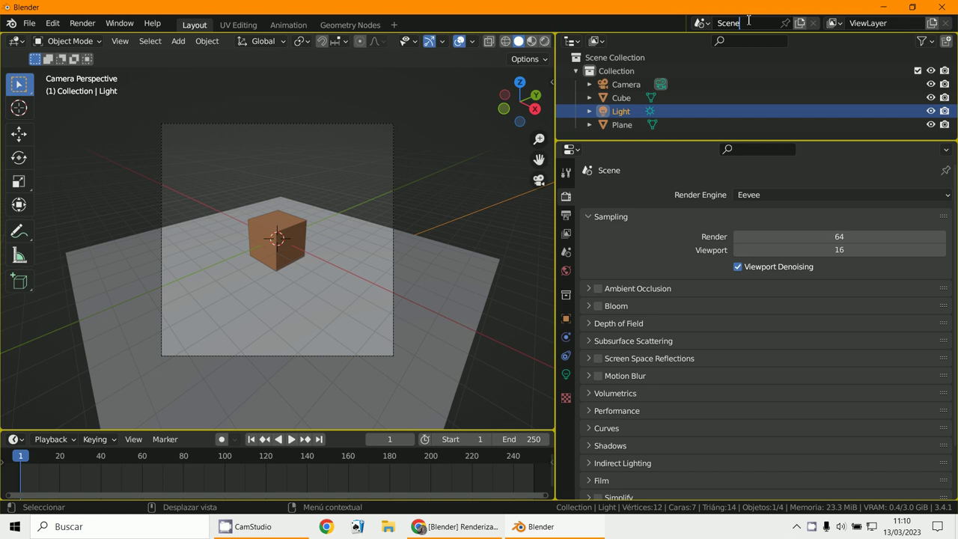
type("1")
key("Return")
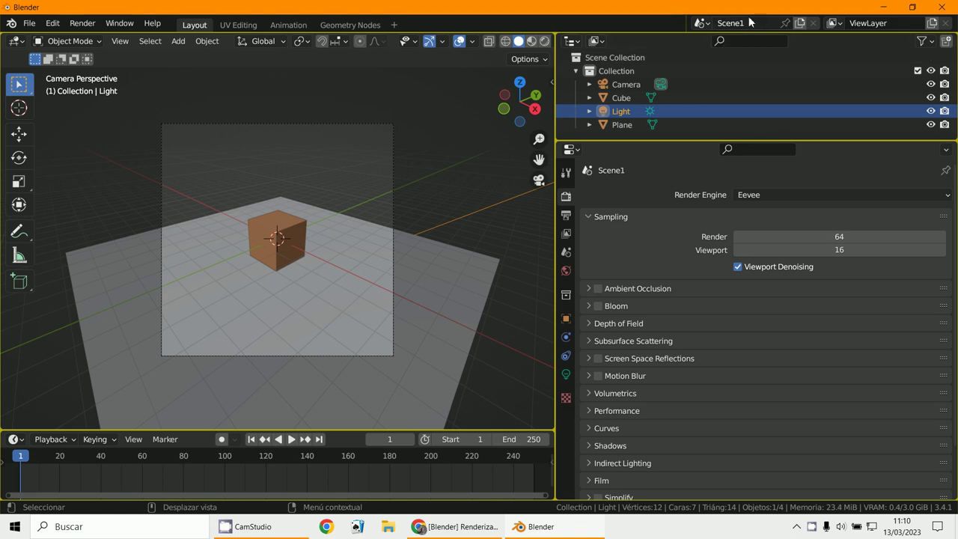
Create a full copy of Scene1 and rename the copy as Scene2.
left_click(800, 23)
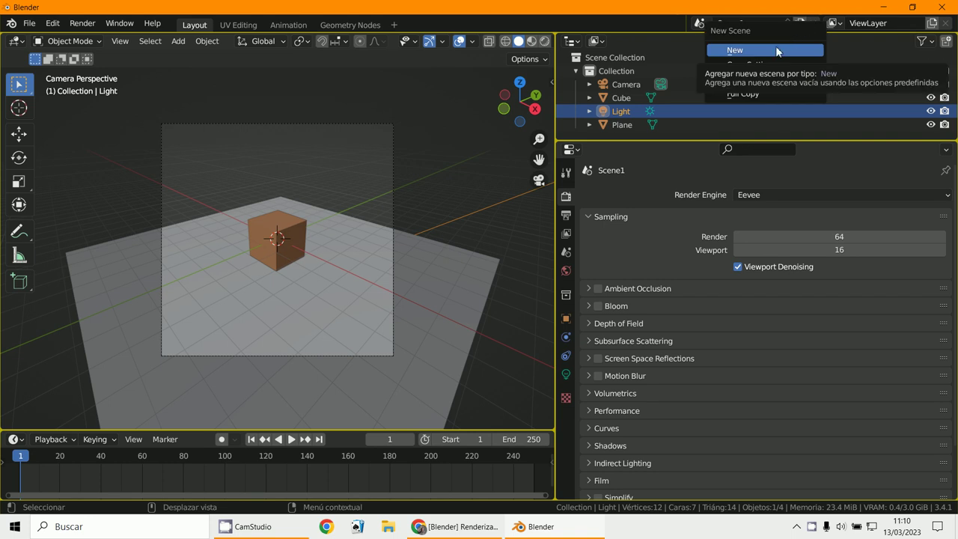
left_click(754, 93)
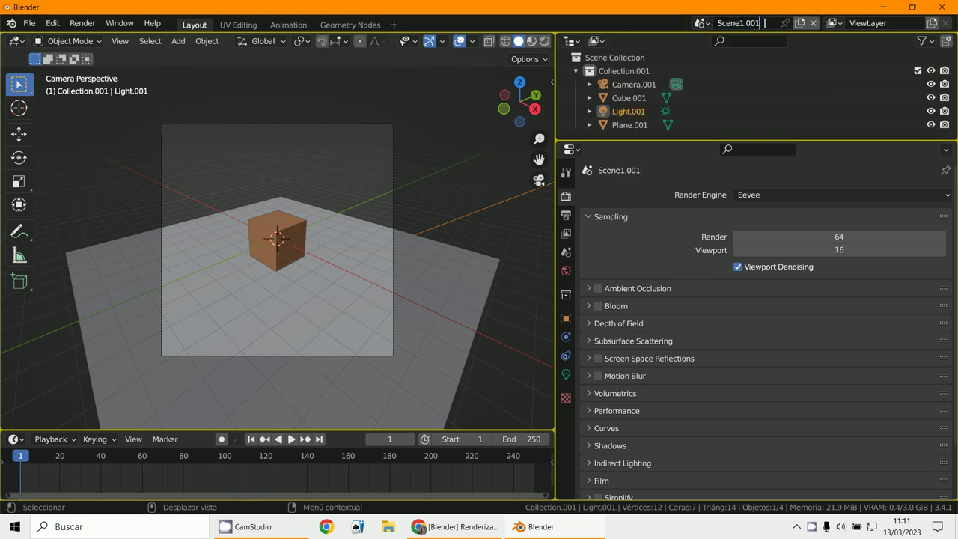
left_click_drag(762, 23, 745, 23)
key("BackSpace")
key("BackSpace")
key("BackSpace")
type("2")
key("Return")
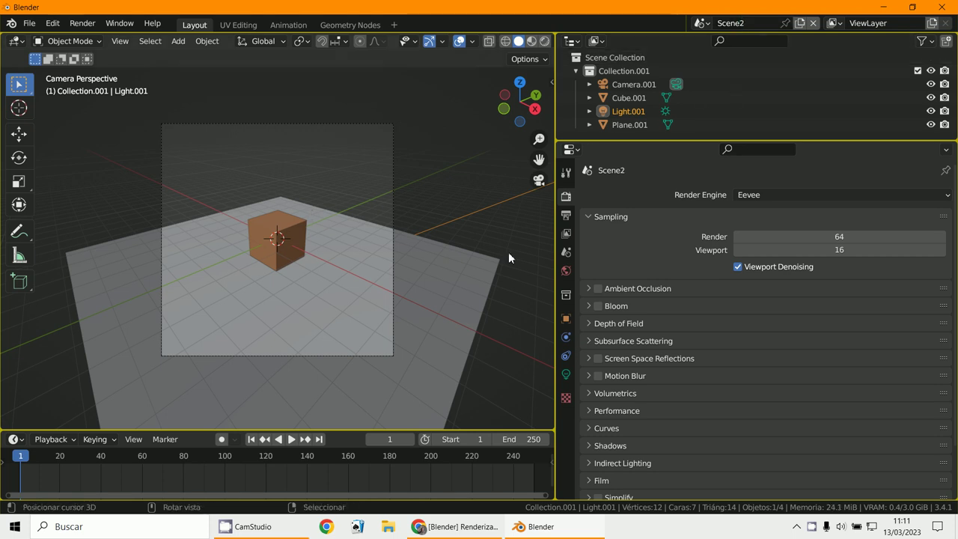
Select the Scene2 camera, lock the camera to the view, and orbit it to look at the cube from above.
left_click(391, 263)
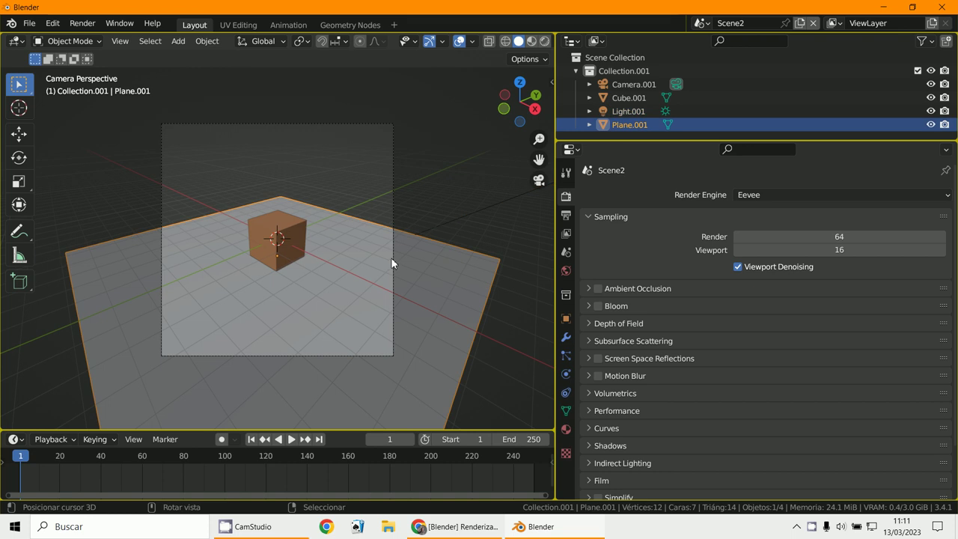
left_click(392, 262)
key("n")
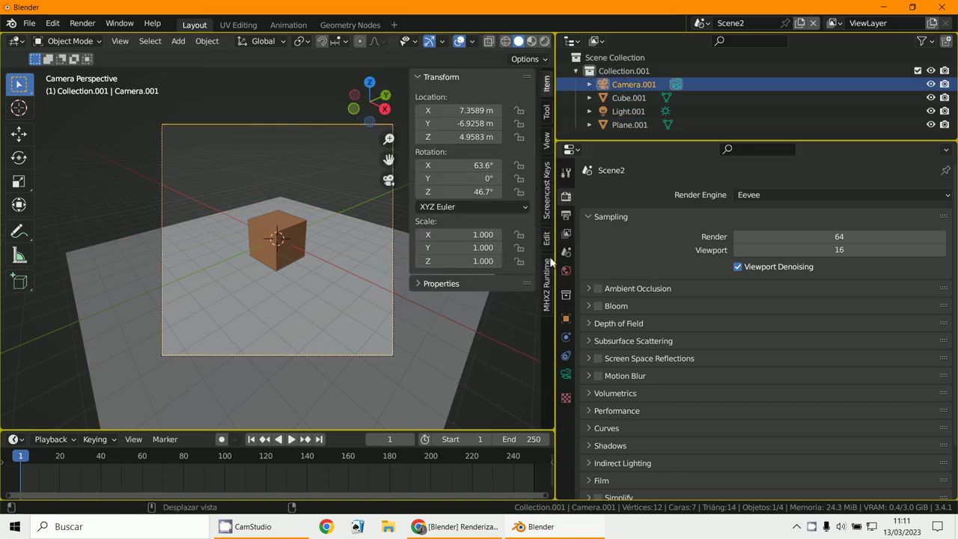
left_click(547, 139)
left_click(469, 242)
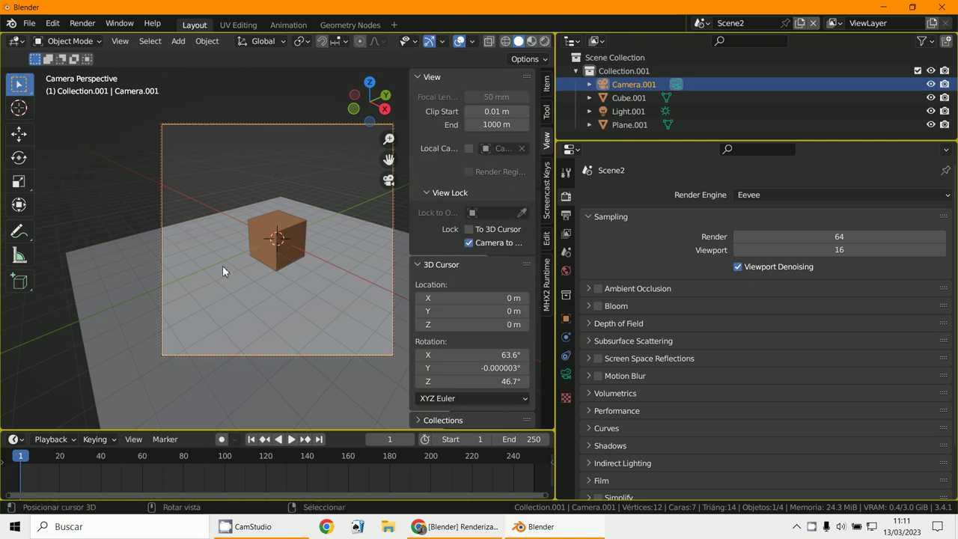
middle_click_drag(223, 265, 290, 303)
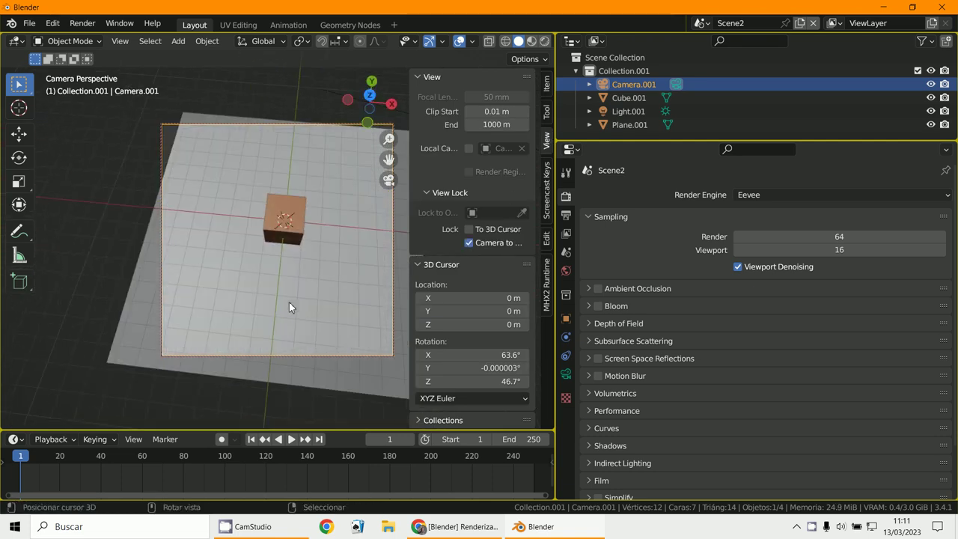
Add a level 3 Subdivision modifier to the Scene2 cube and apply its object transform.
left_click(284, 218)
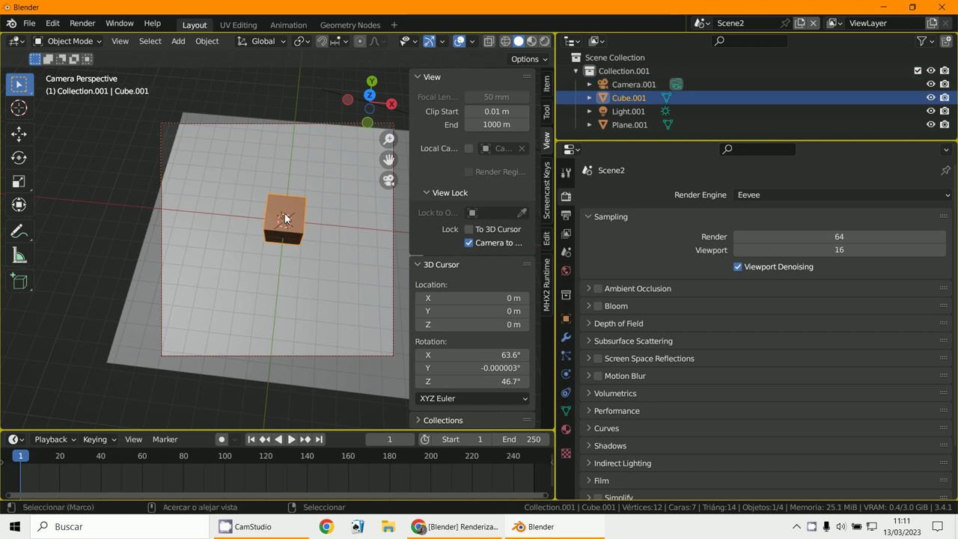
key("ctrl+3")
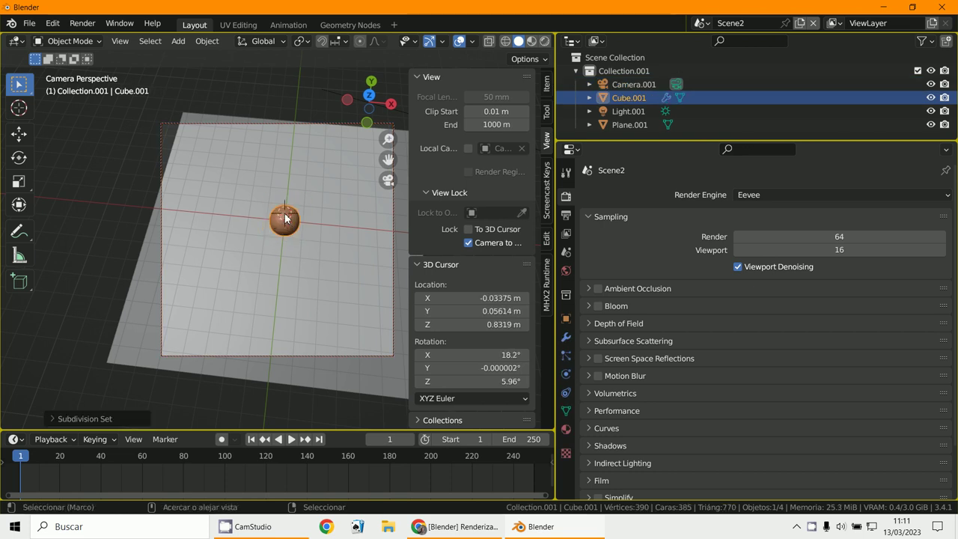
key("ctrl+a")
left_click(271, 269)
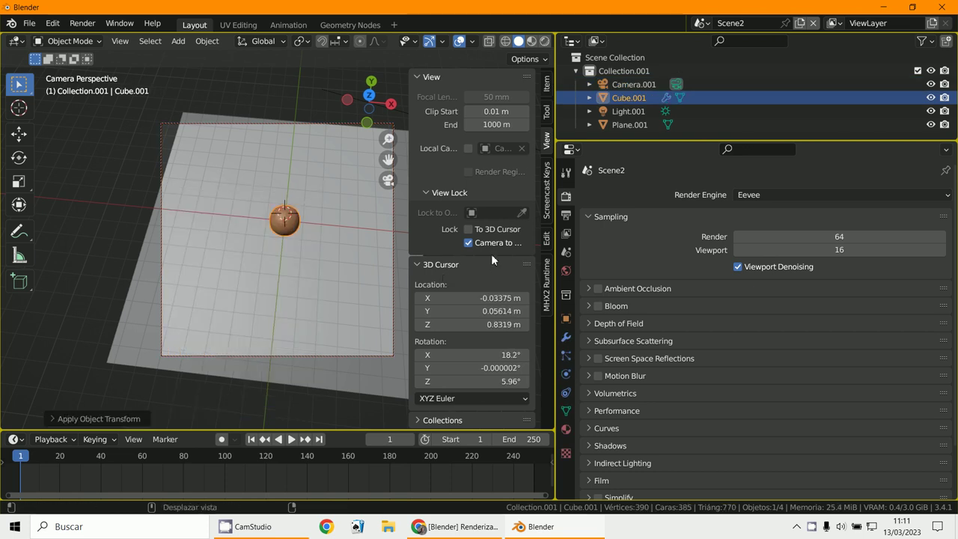
Apply the cube's Subdivision modifier permanently to its mesh.
left_click(566, 336)
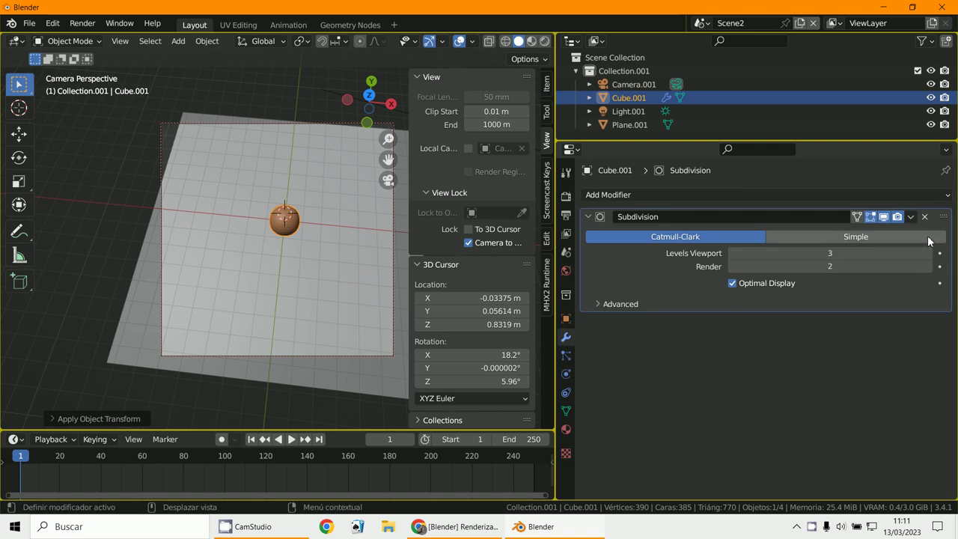
left_click(911, 216)
left_click(849, 229)
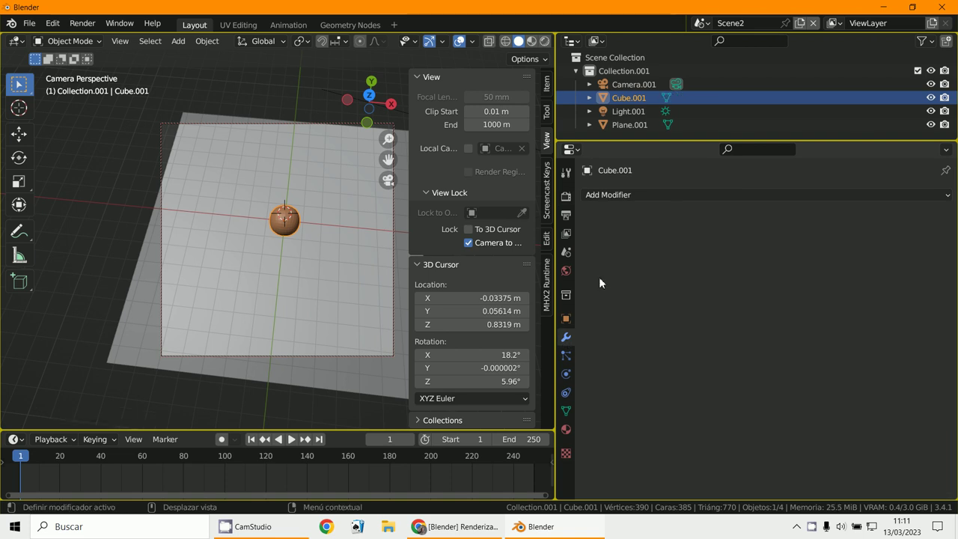
Switch back to Scene1, unlock the camera from the view, and hide the viewport sidebar.
left_click(702, 25)
left_click(720, 42)
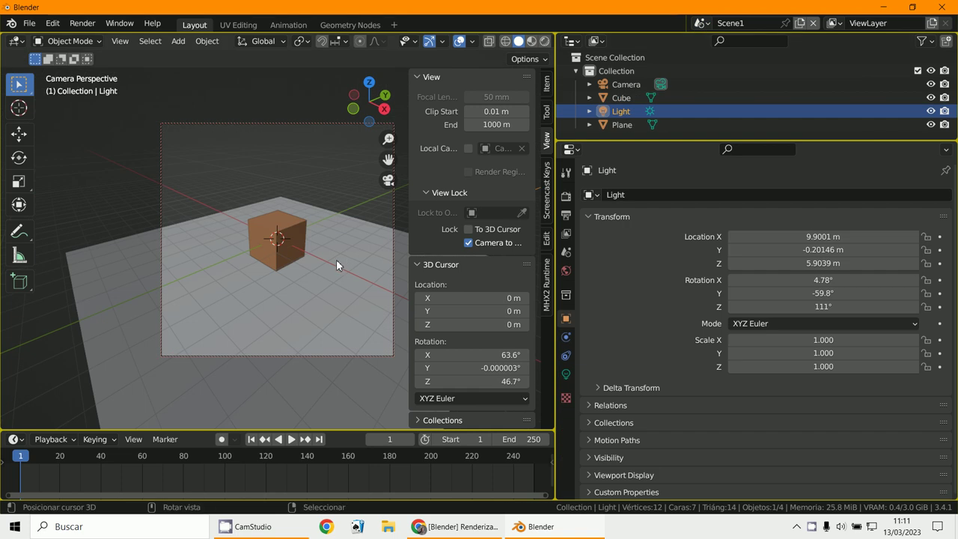
left_click(469, 242)
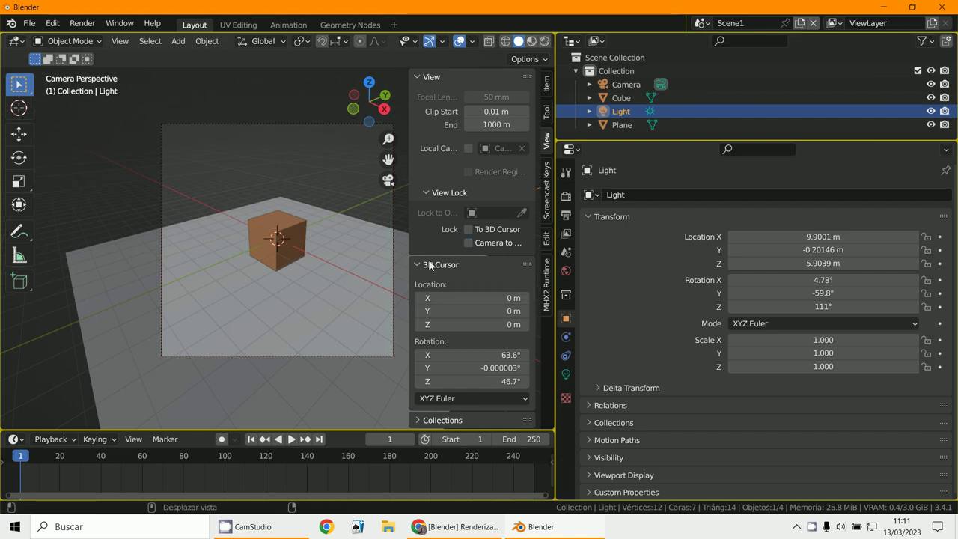
key("n")
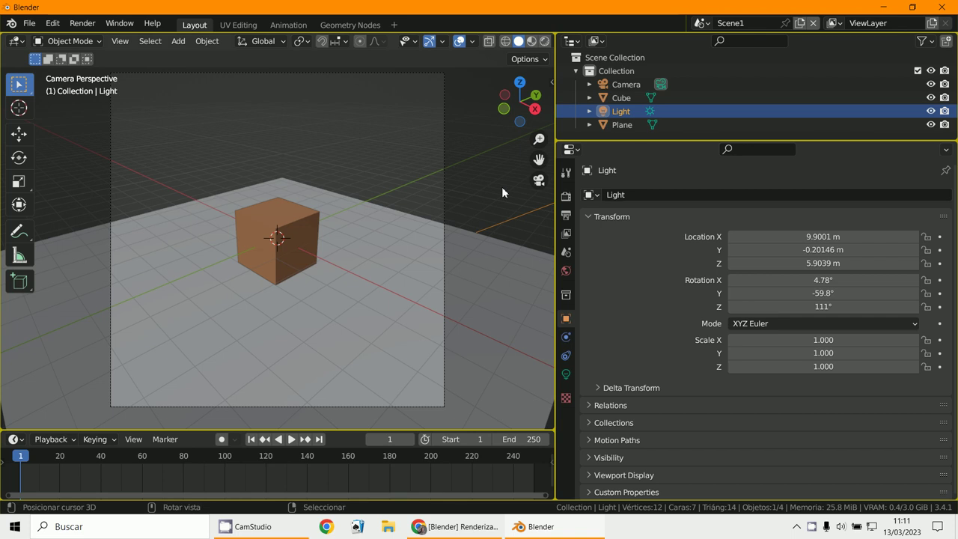
Create a new empty scene with default settings.
left_click(800, 23)
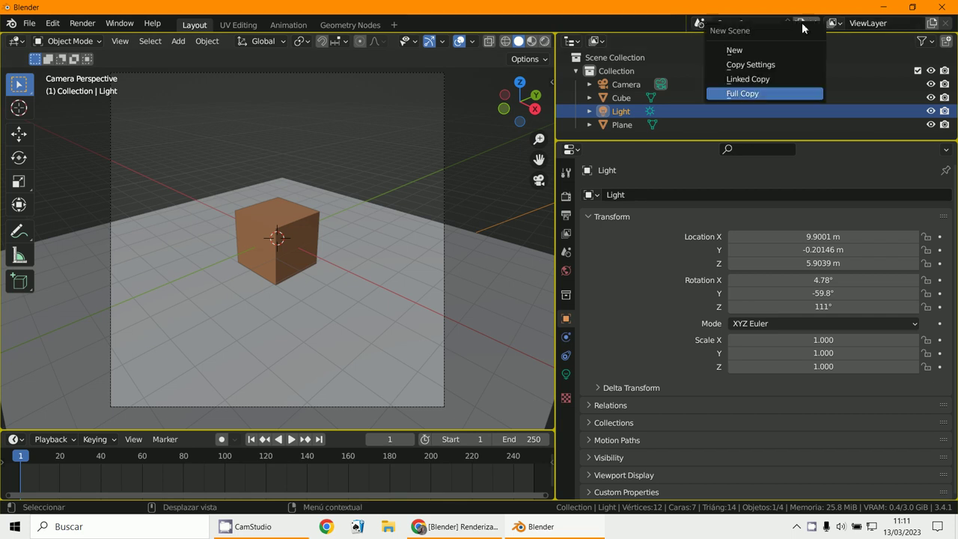
left_click(734, 51)
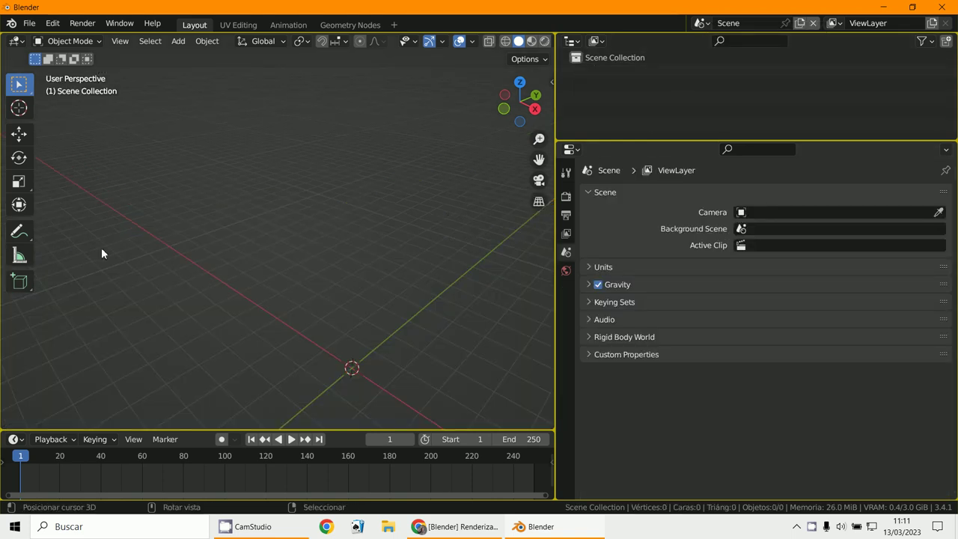
scroll(314, 317, "down", 3)
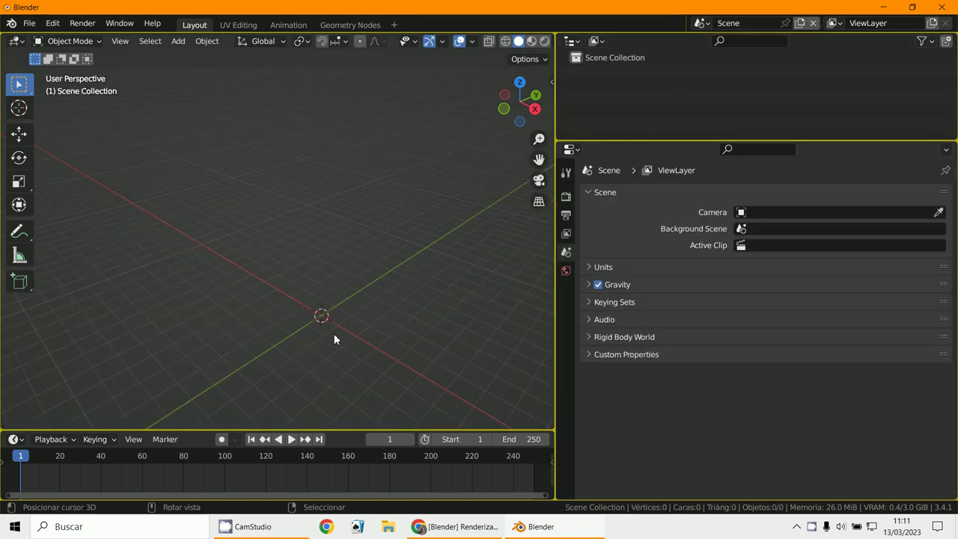
Add a camera to the empty scene, clear its rotation and location, and look through it.
left_click(177, 42)
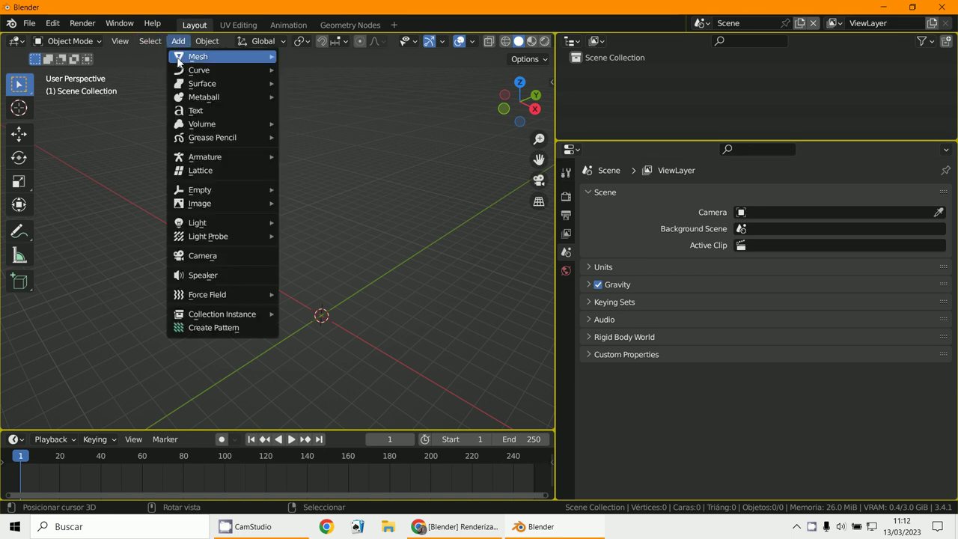
left_click(199, 255)
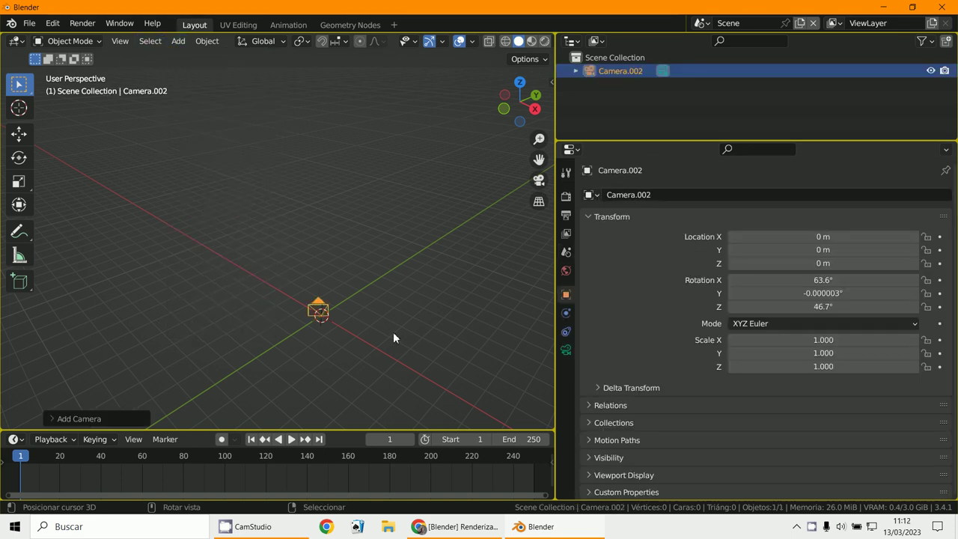
key("alt+r")
key("alt+g")
key("KP_0")
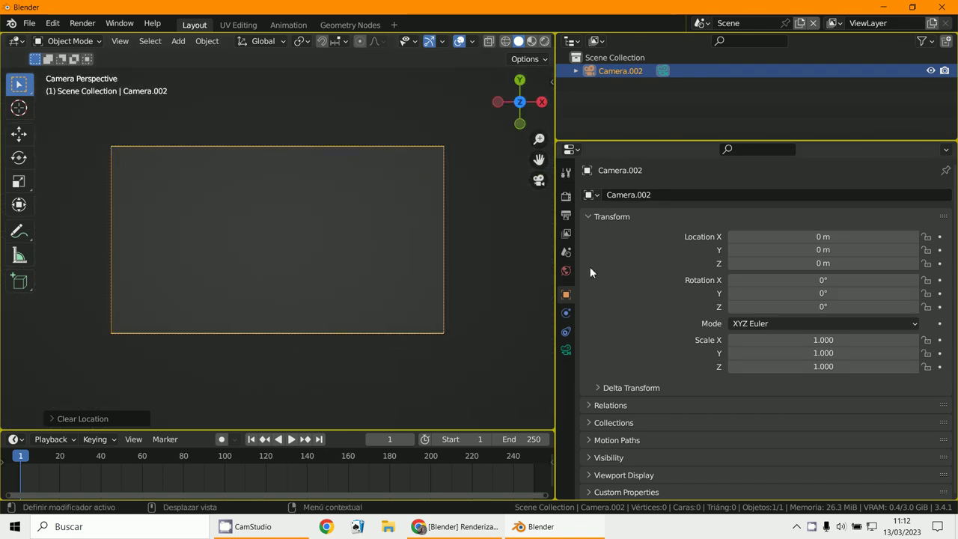
Set the new scene's output resolution to 2048 px in X and 1024 px in Y.
left_click(566, 215)
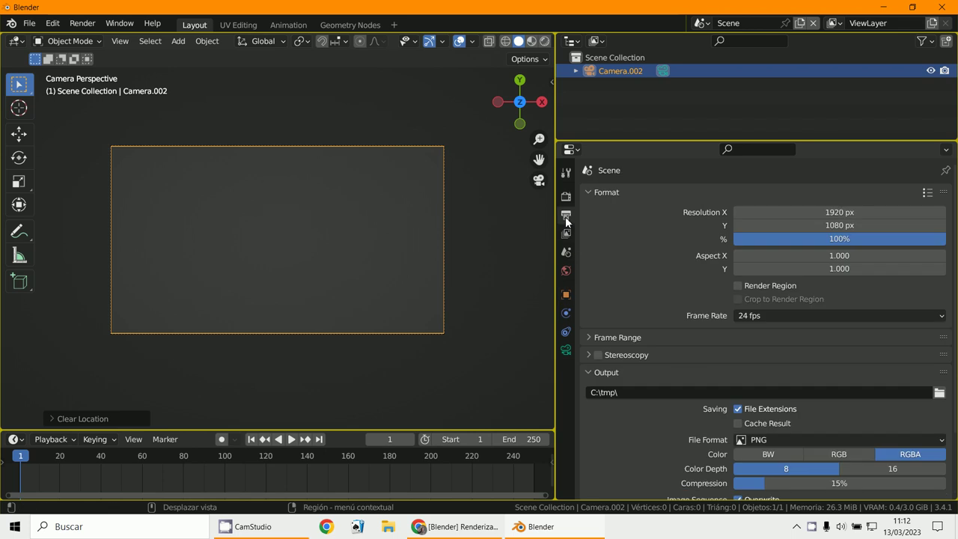
left_click(281, 159)
left_click(286, 146)
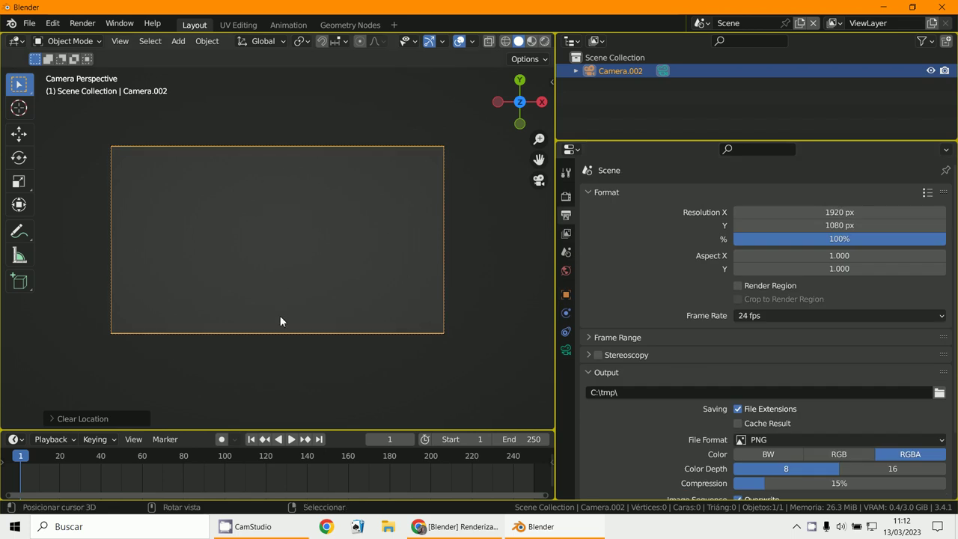
left_click(271, 155)
left_click(112, 173)
left_click(840, 212)
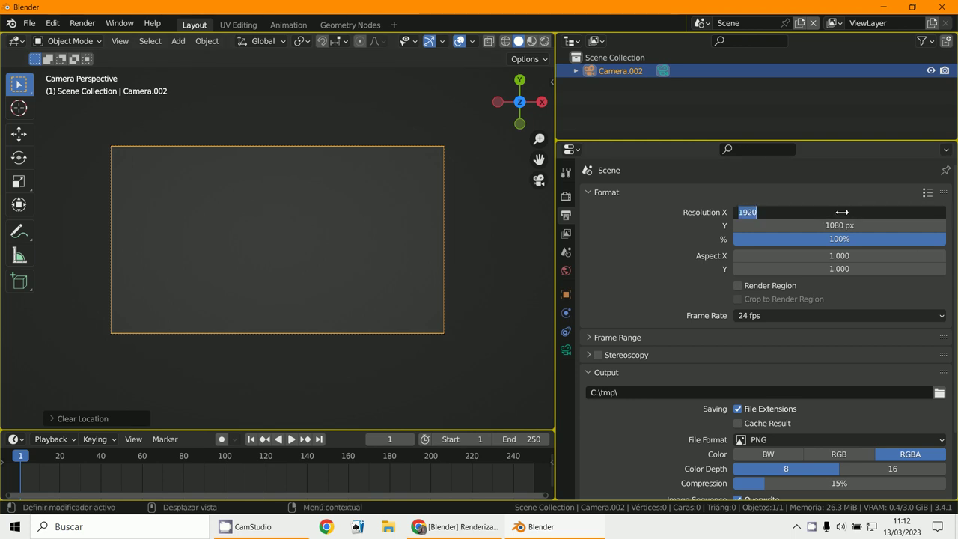
type("20")
left_click(869, 225)
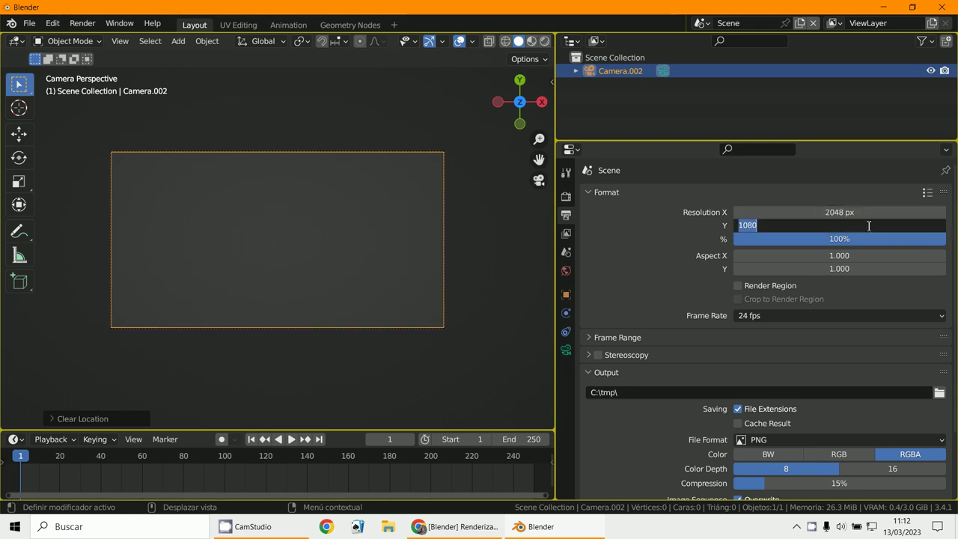
type("1")
key("Return")
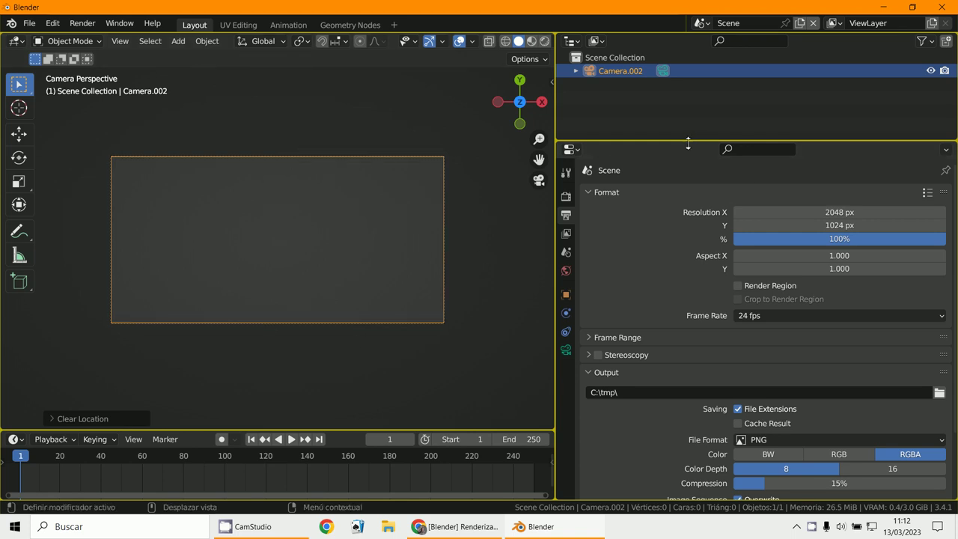
Enlarge the Outliner area and rename the current scene as montaje.
left_click_drag(689, 142, 688, 318)
left_click(757, 24)
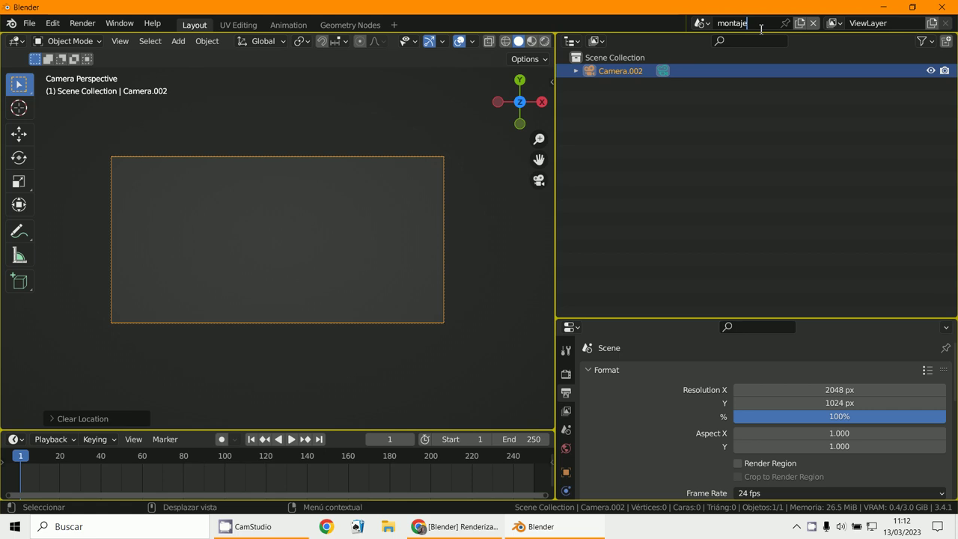
key("Return")
Turn the Outliner area into a Video Sequencer and enlarge it to fill most of the window.
left_click(577, 43)
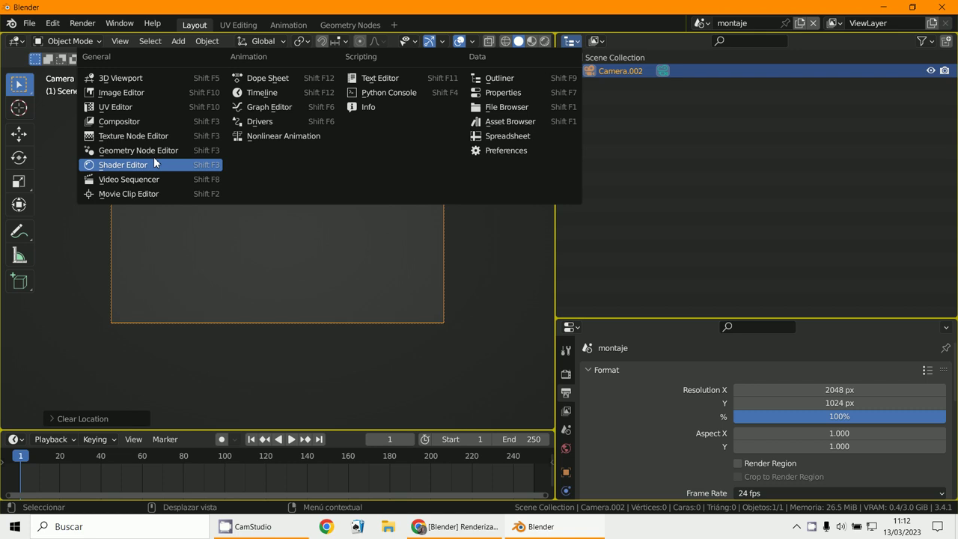
left_click(148, 179)
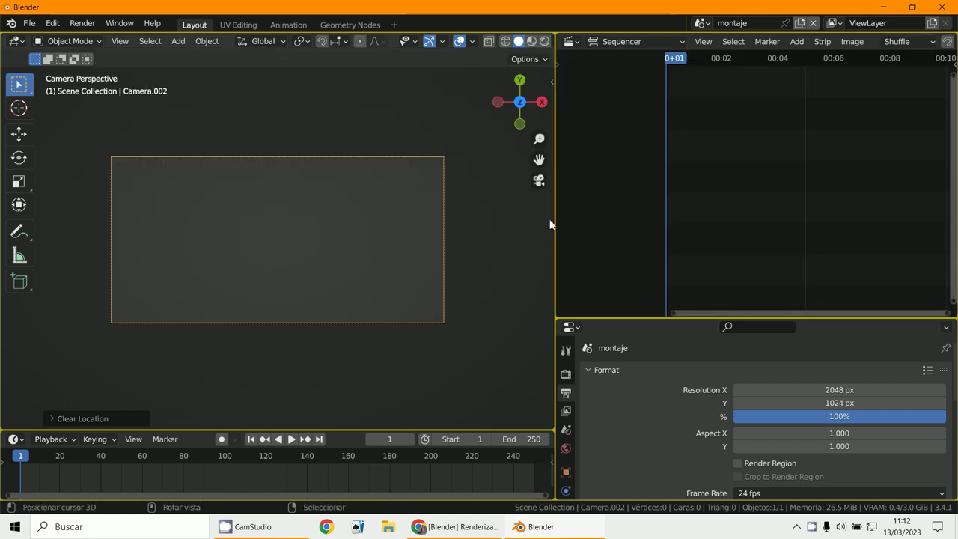
left_click_drag(554, 230, 171, 288)
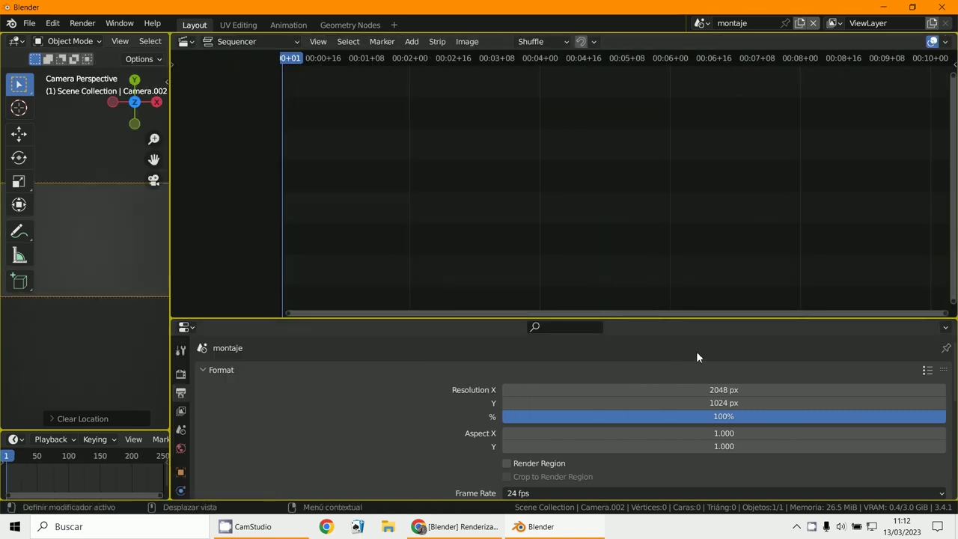
left_click_drag(684, 319, 684, 472)
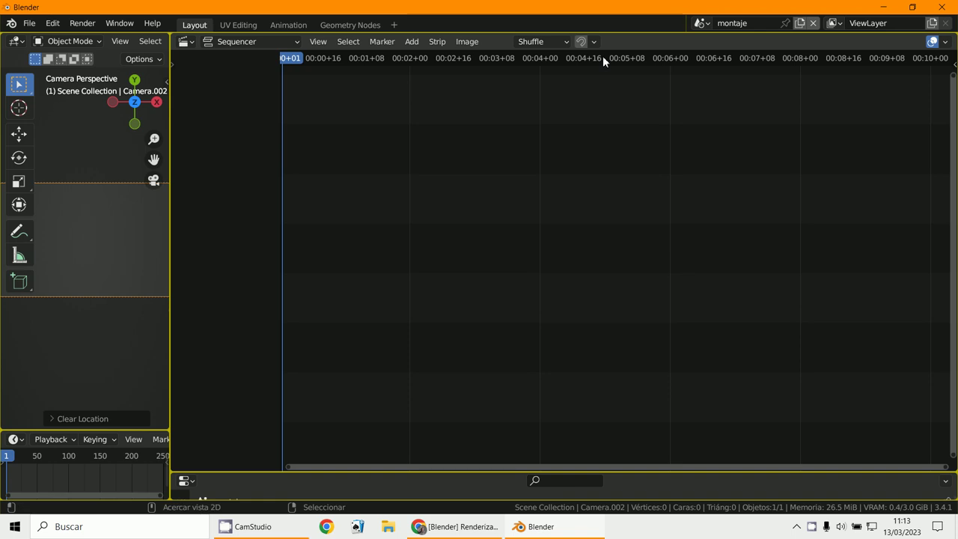
Show the sequencer's time ruler in frames instead of seconds and fit the whole frame range in view.
key("ctrl+t")
key("Home")
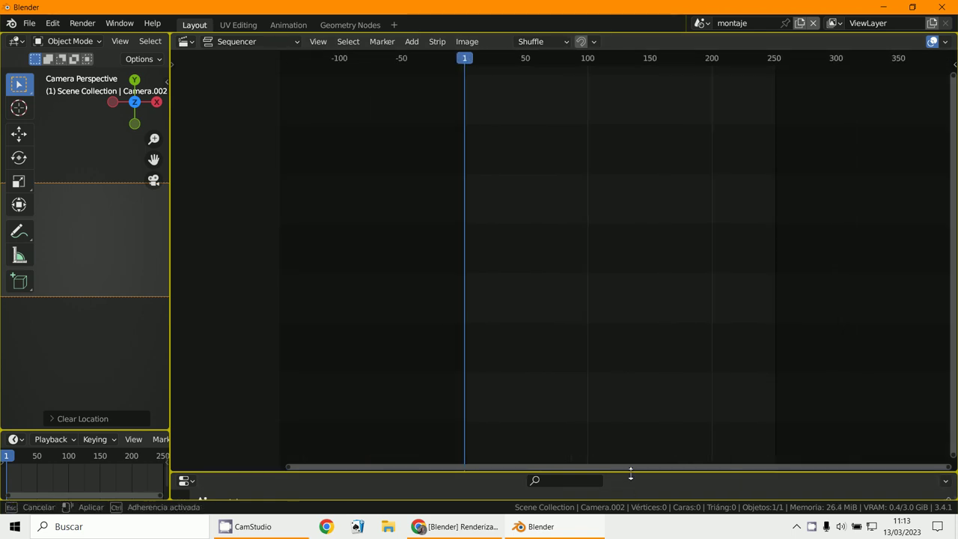
left_click_drag(631, 473, 631, 428)
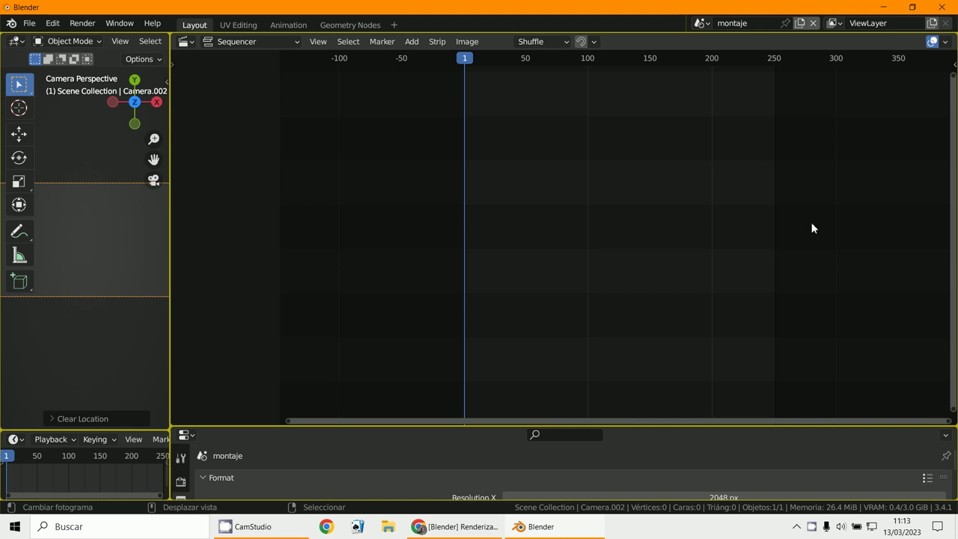
scroll(725, 258, "up", 2)
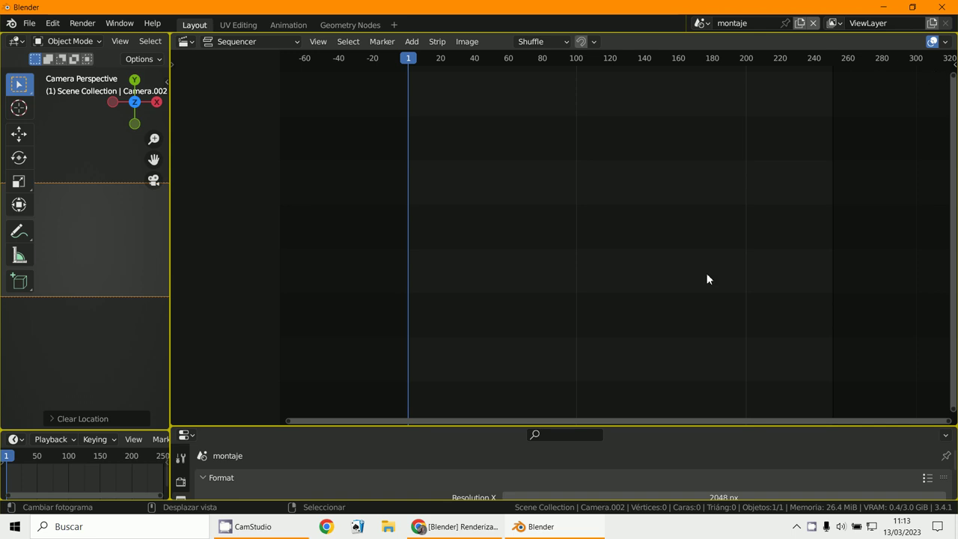
Examine the output properties of the montaje scene, including its format, frame rate and file output settings.
left_click_drag(473, 428, 560, 232)
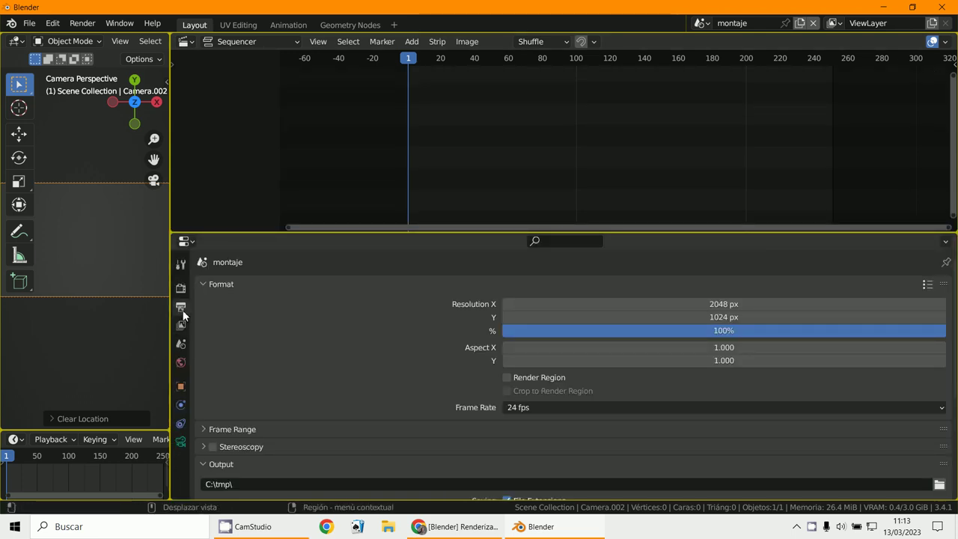
scroll(596, 421, "down", 2)
scroll(597, 421, "down", 3)
scroll(597, 422, "up", 3)
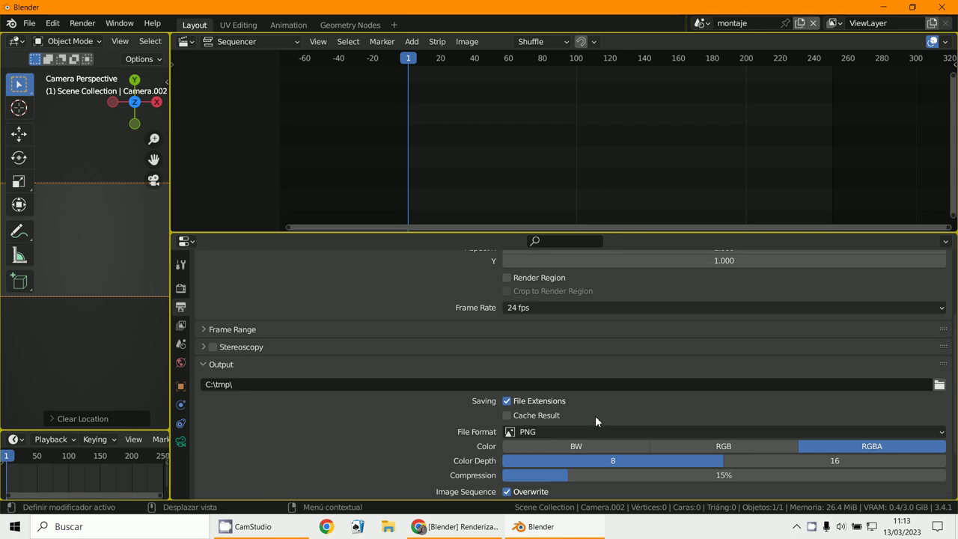
left_click(180, 289)
left_click(181, 307)
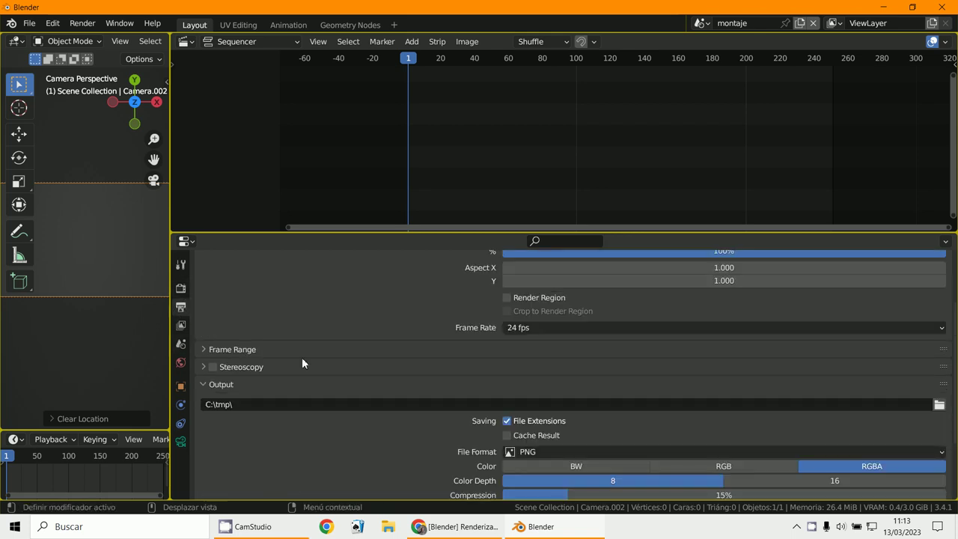
scroll(342, 380, "down", 2)
scroll(343, 386, "up", 5)
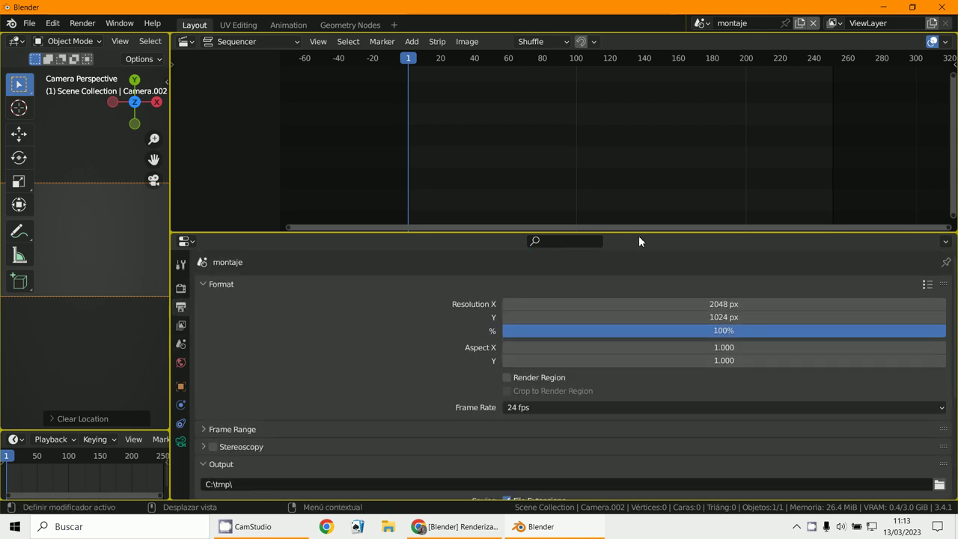
left_click_drag(635, 233, 632, 379)
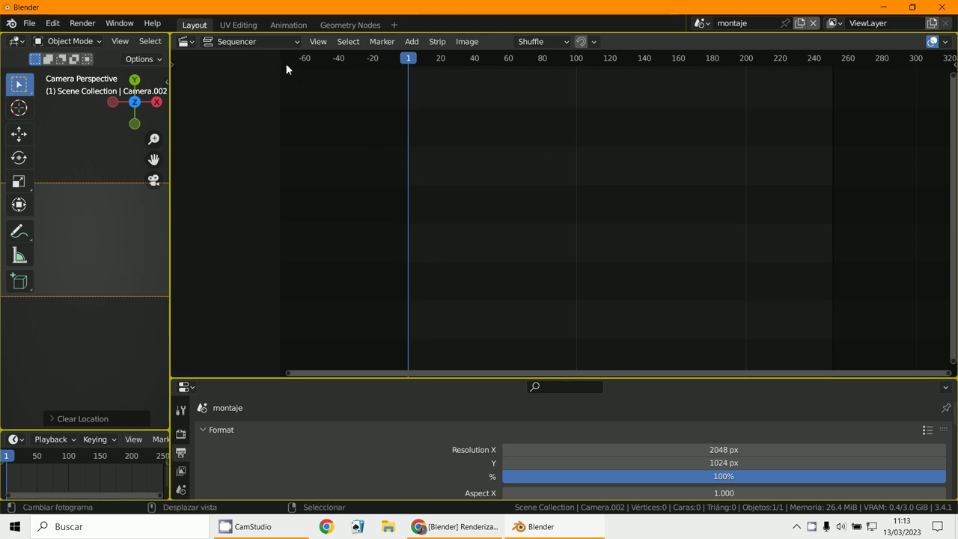
Switch the sequencer to the combined Sequencer & Preview view and add Scene1 as a scene strip.
left_click(234, 41)
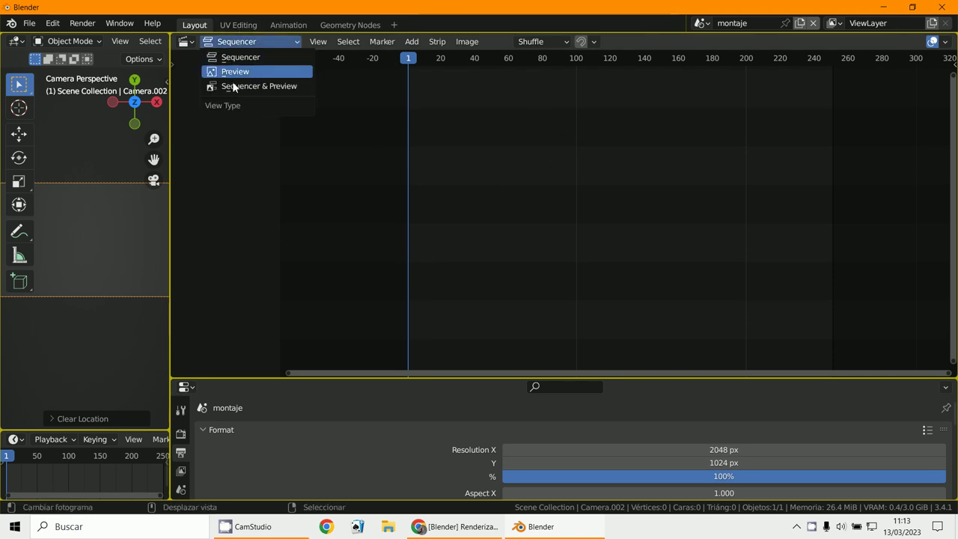
left_click(267, 86)
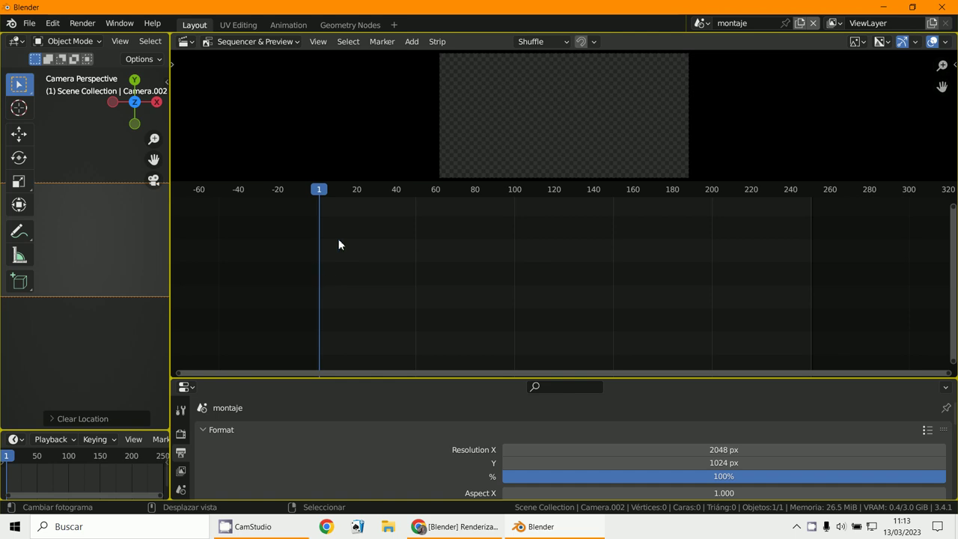
left_click(410, 43)
mouse_move(435, 59)
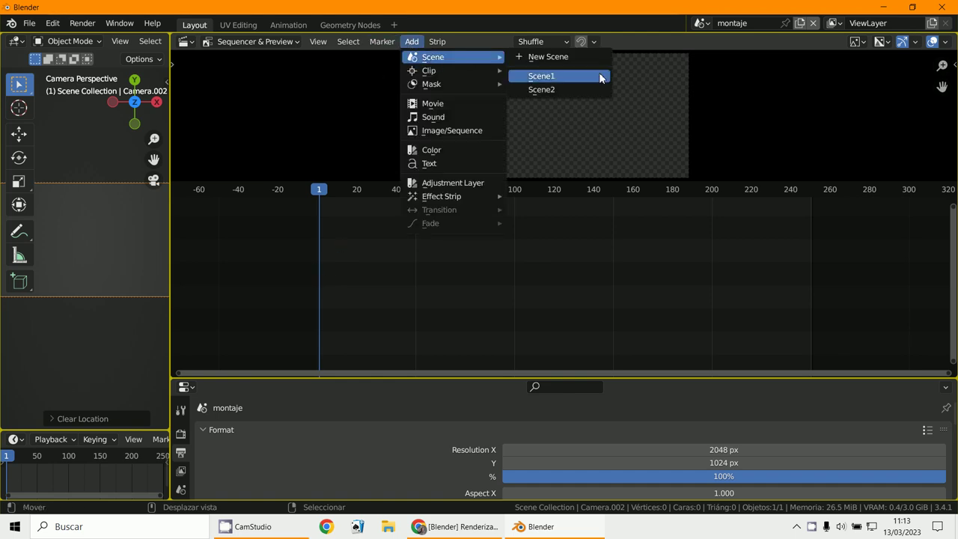
left_click(558, 75)
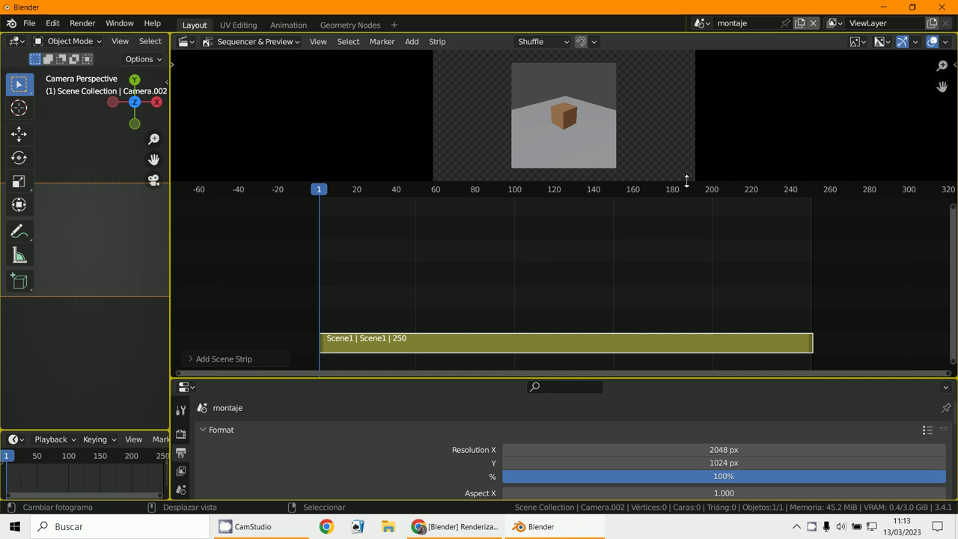
Enlarge the preview and show the Scene1 strip's Transform settings in a widened sidebar.
left_click_drag(677, 181, 674, 306)
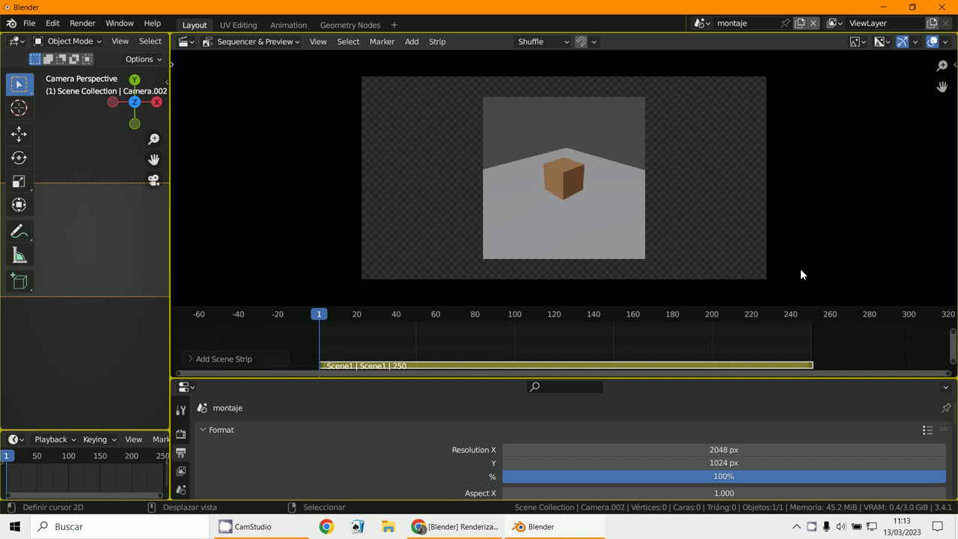
key("n")
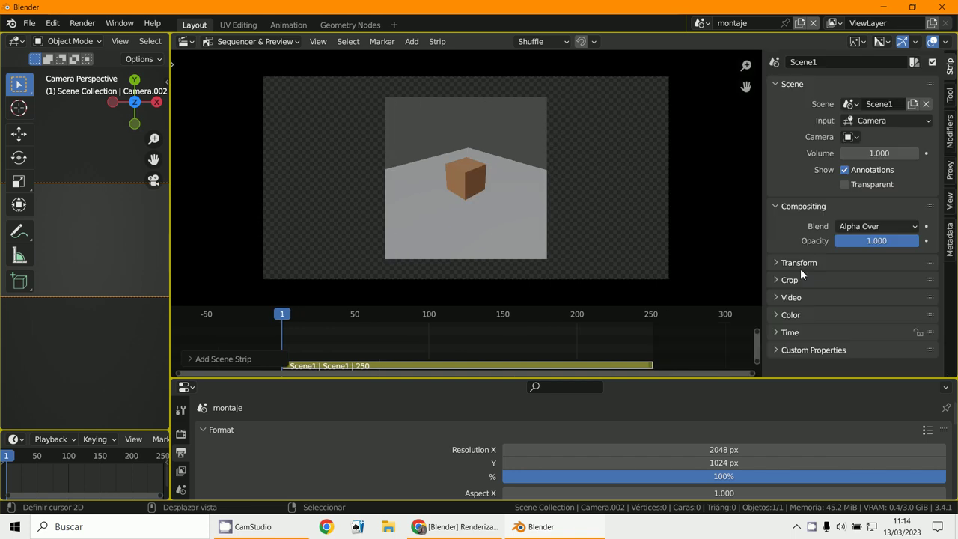
left_click(777, 84)
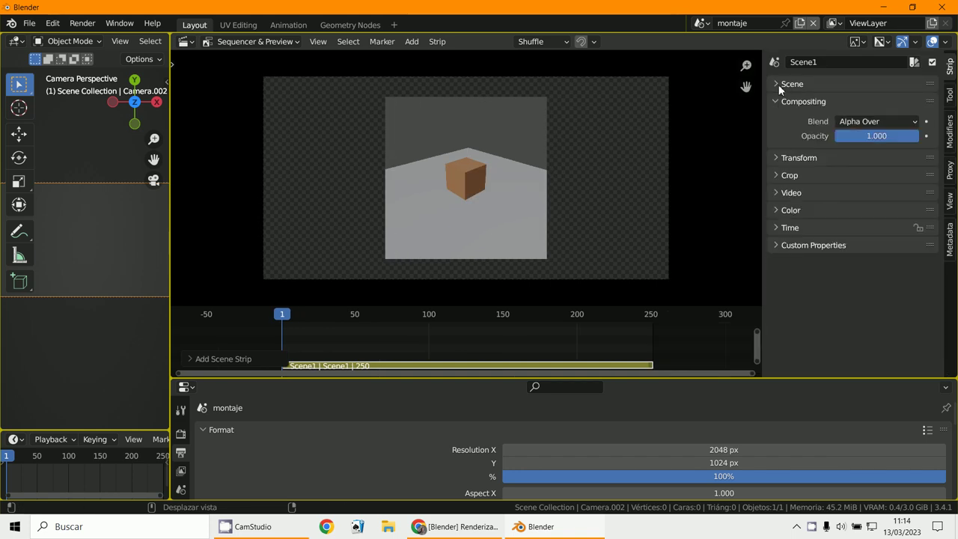
left_click(777, 102)
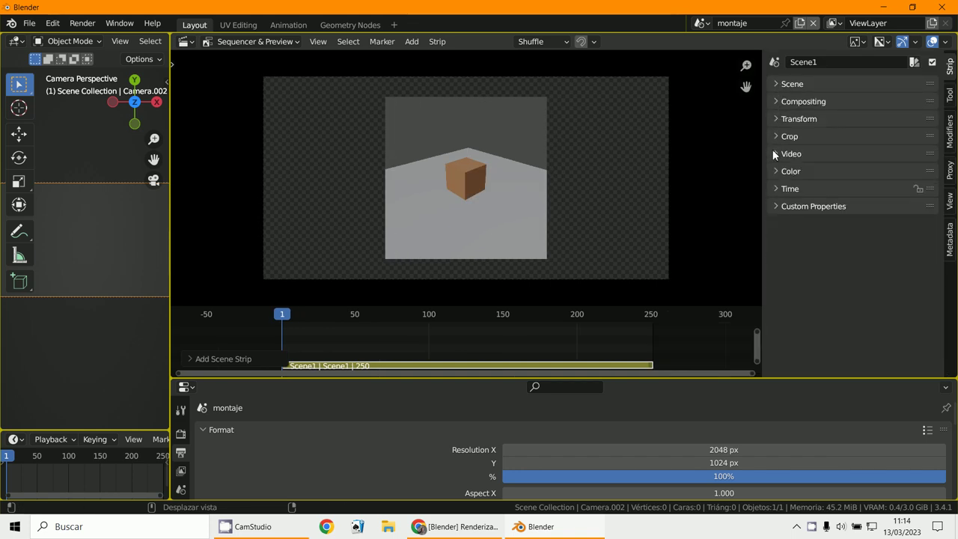
left_click(774, 153)
left_click(773, 153)
left_click(775, 171)
left_click(777, 242)
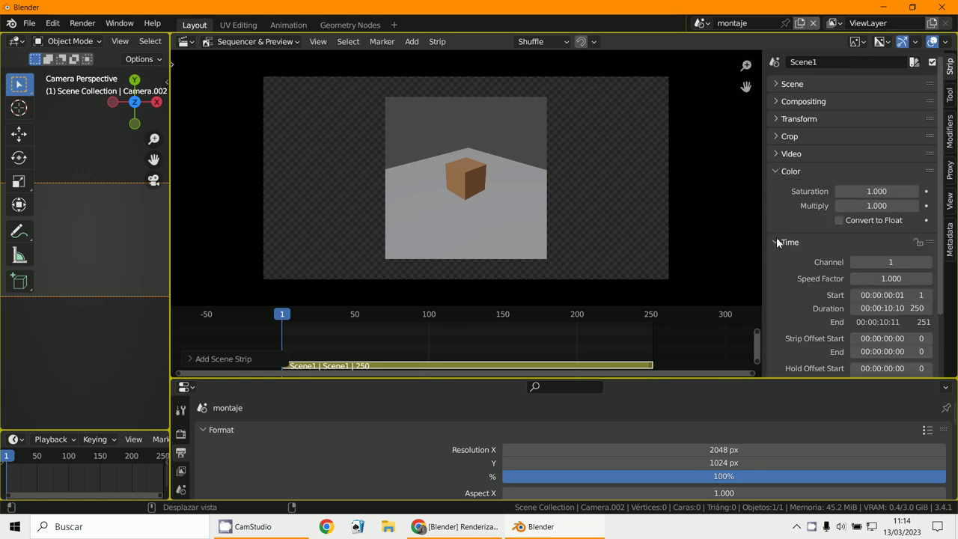
left_click(777, 242)
left_click(783, 119)
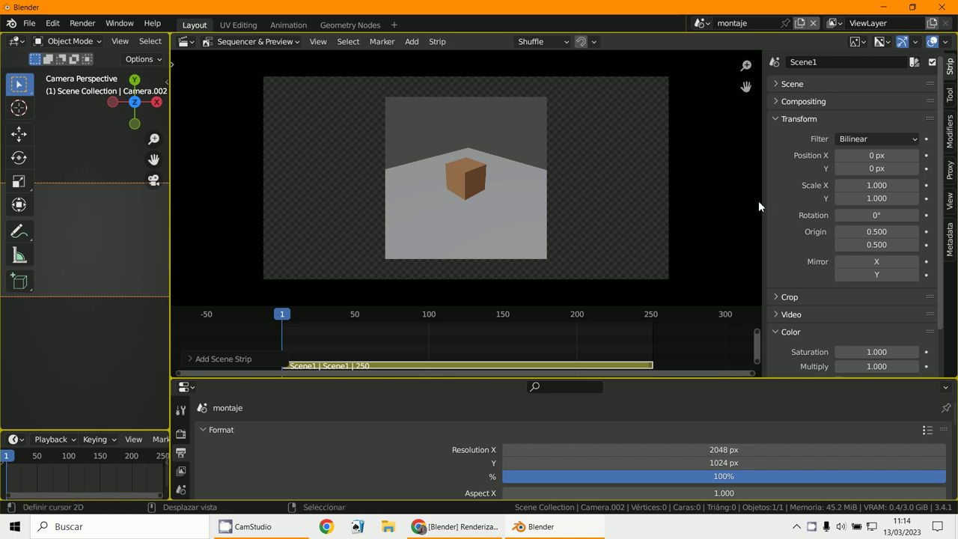
left_click_drag(763, 201, 724, 207)
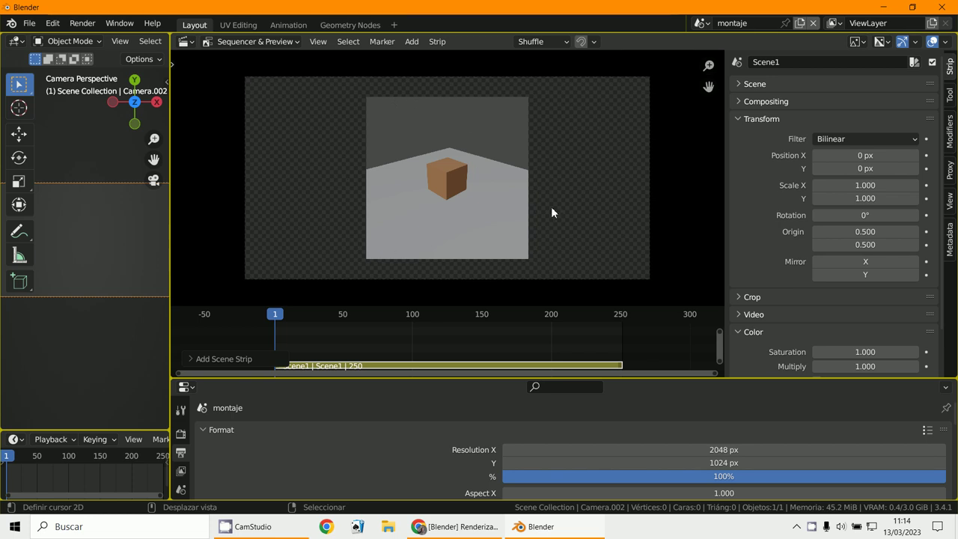
Render the current frame as a test, and offset the Scene1 strip to position X -545 px and Y -11 px.
key("F12")
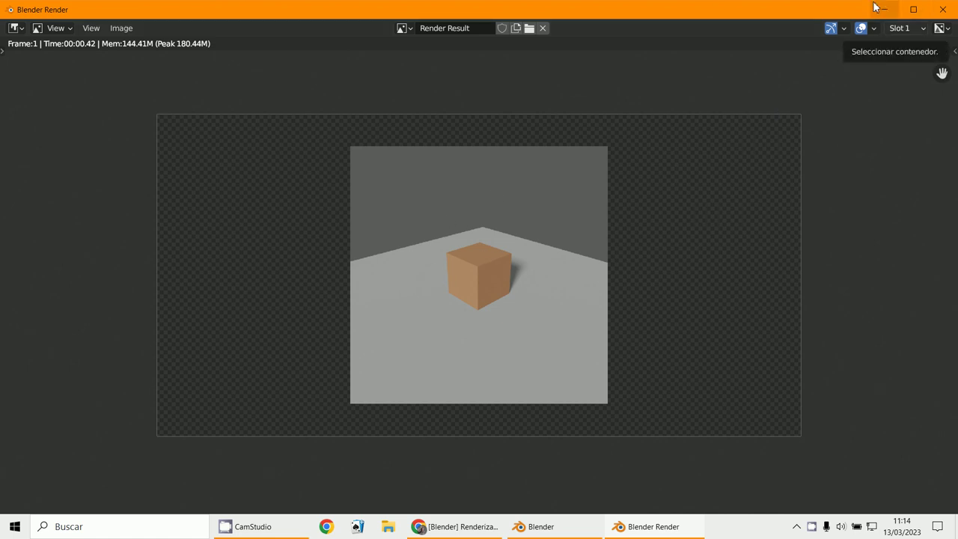
key("Escape")
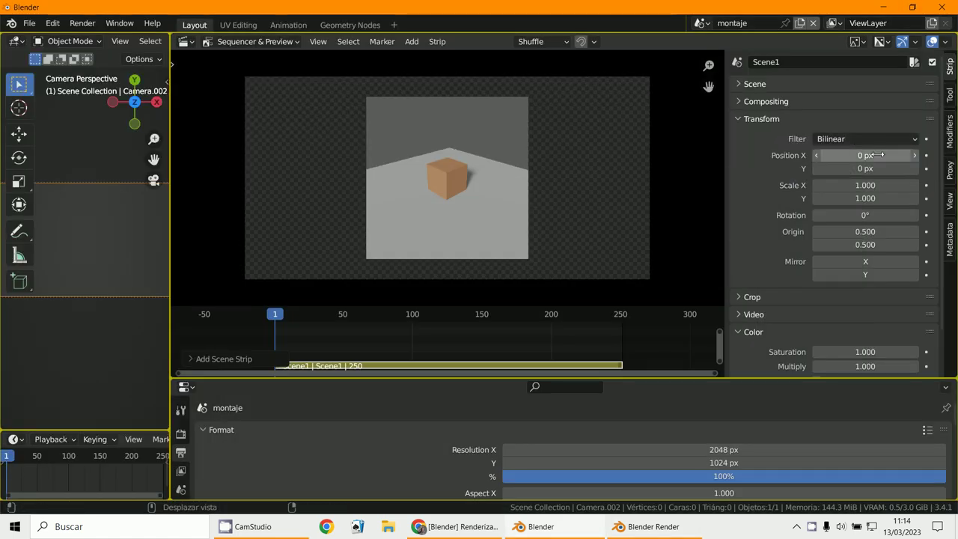
left_click_drag(859, 154, 596, 167)
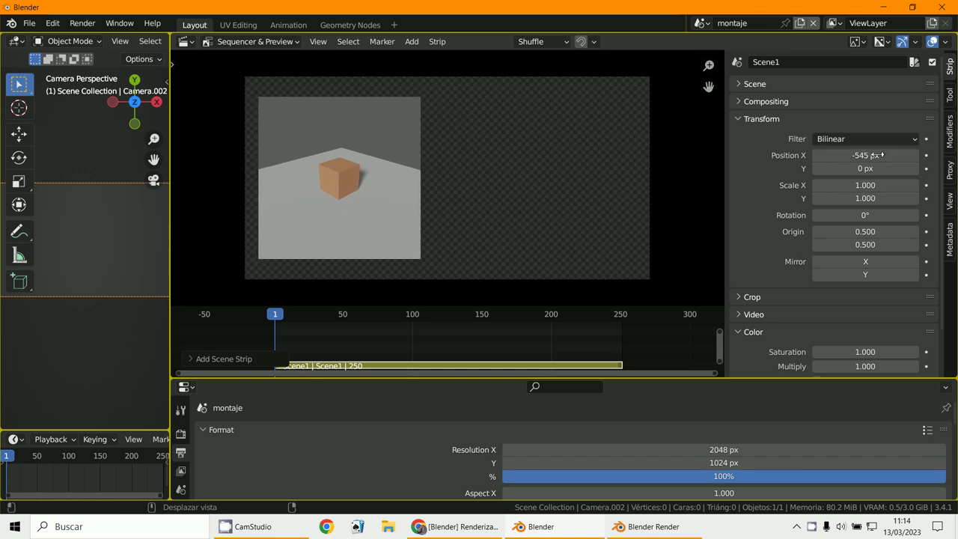
left_click_drag(886, 168, 881, 168)
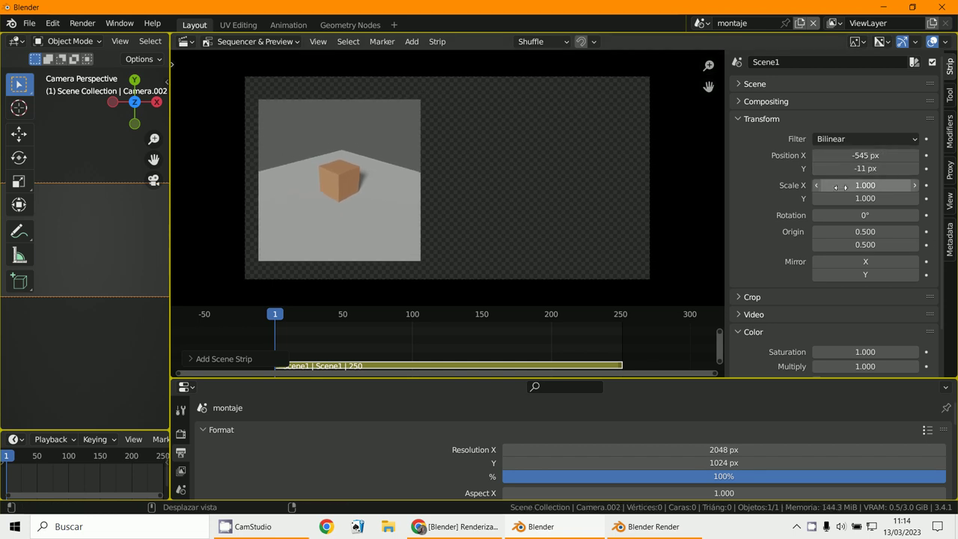
Scale the Scene1 strip to 1.200 in both X and Y.
mouse_move(846, 188)
left_mouse_down()
mouse_move(844, 199)
mouse_move(846, 188)
left_mouse_up()
type("1.")
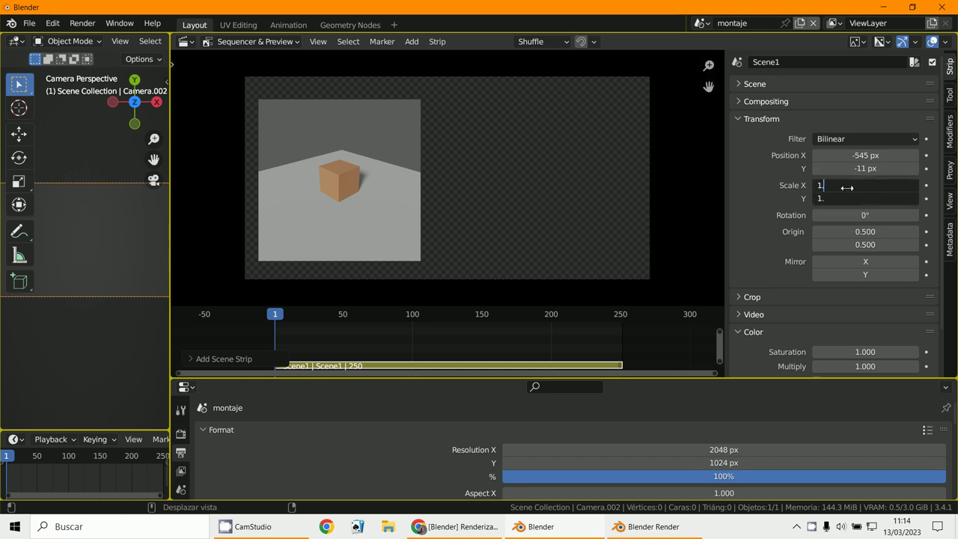
key("Return")
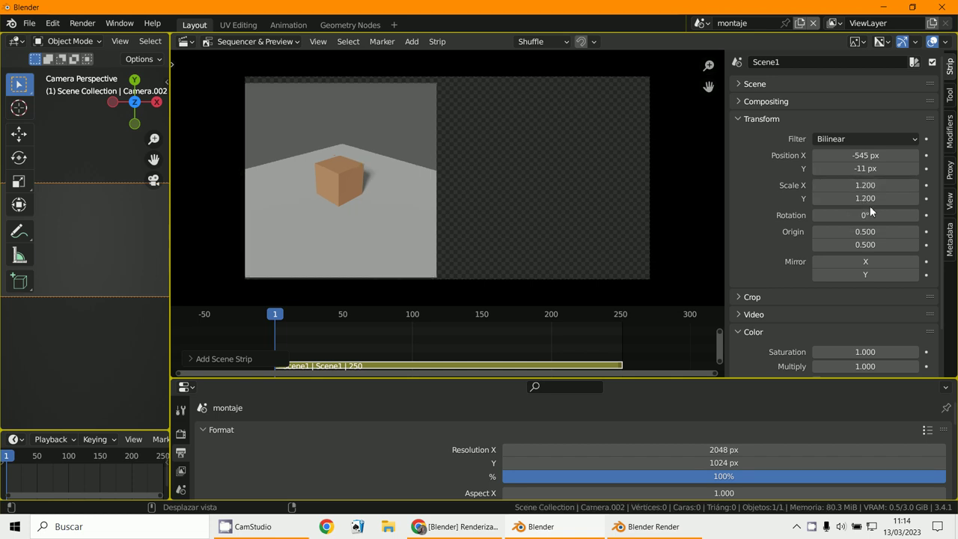
Set the Scene1 strip's position to X -524 px and Y 2 px.
left_click(914, 155)
left_click(914, 155)
mouse_move(915, 160)
left_mouse_down()
mouse_move(925, 156)
mouse_move(898, 168)
left_mouse_up()
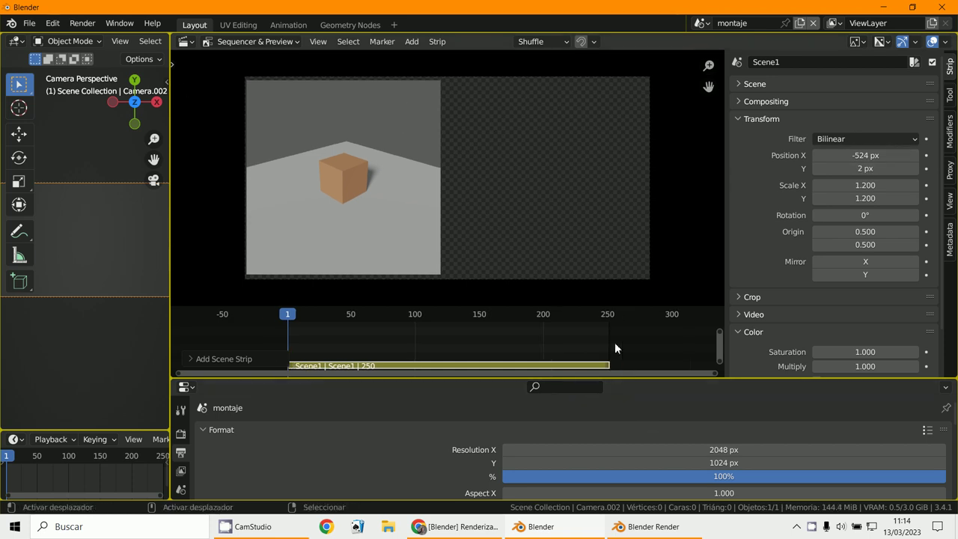
Enlarge the sequencer area and add Scene2 as a scene strip starting at frame 1.
scroll(609, 329, "down", 1)
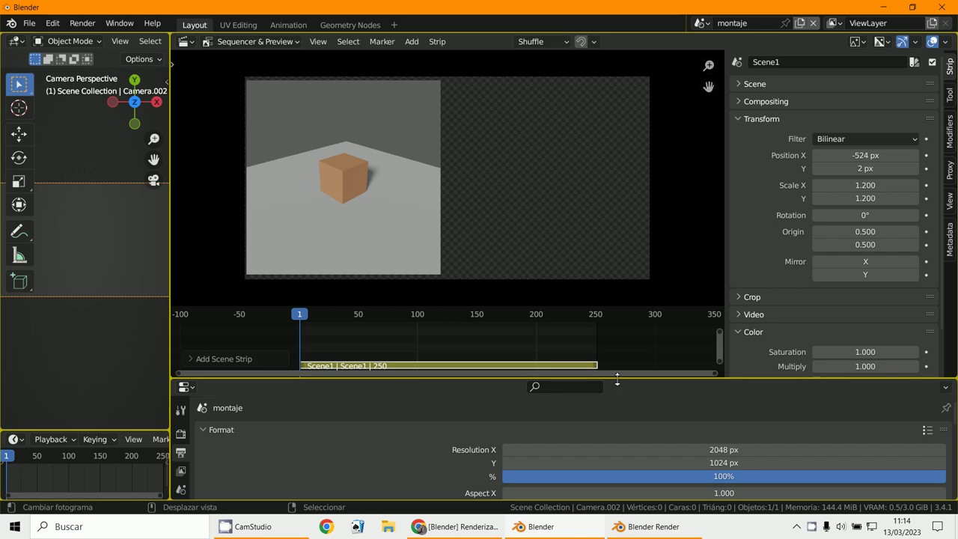
left_click_drag(619, 378, 619, 477)
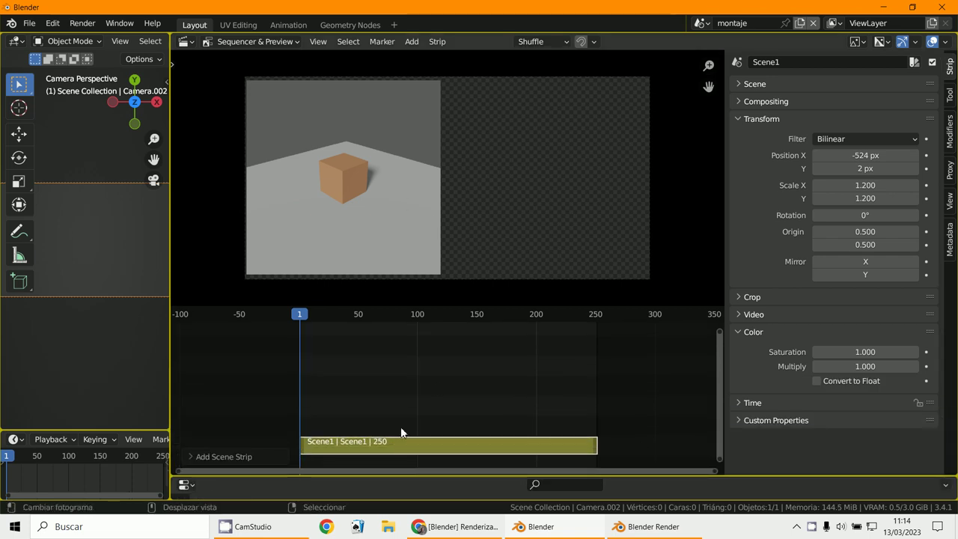
left_click(400, 402)
left_click(291, 371)
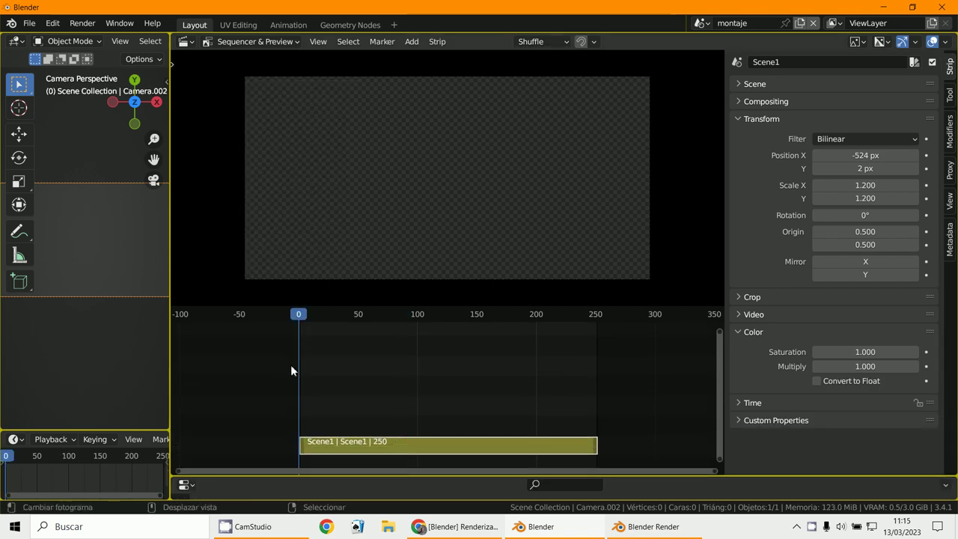
key("Right")
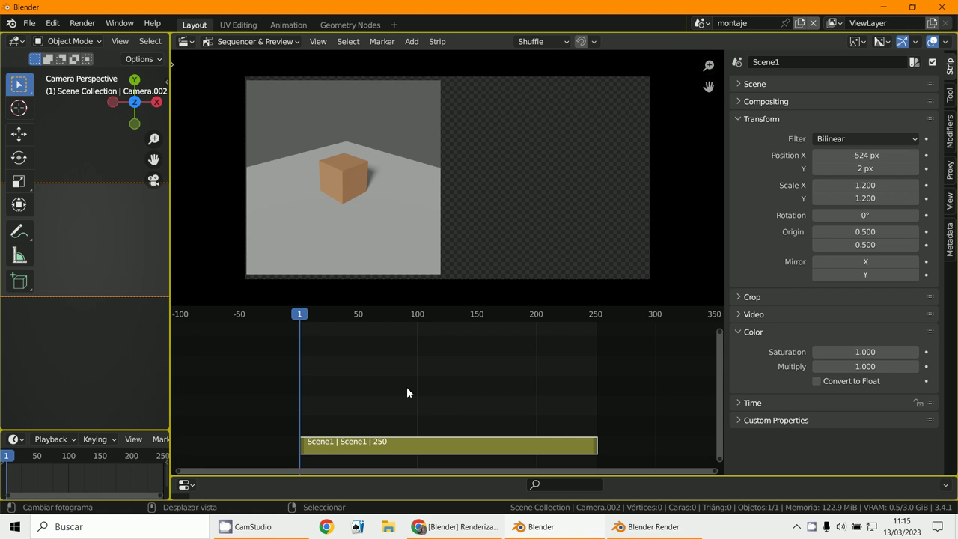
left_click(411, 41)
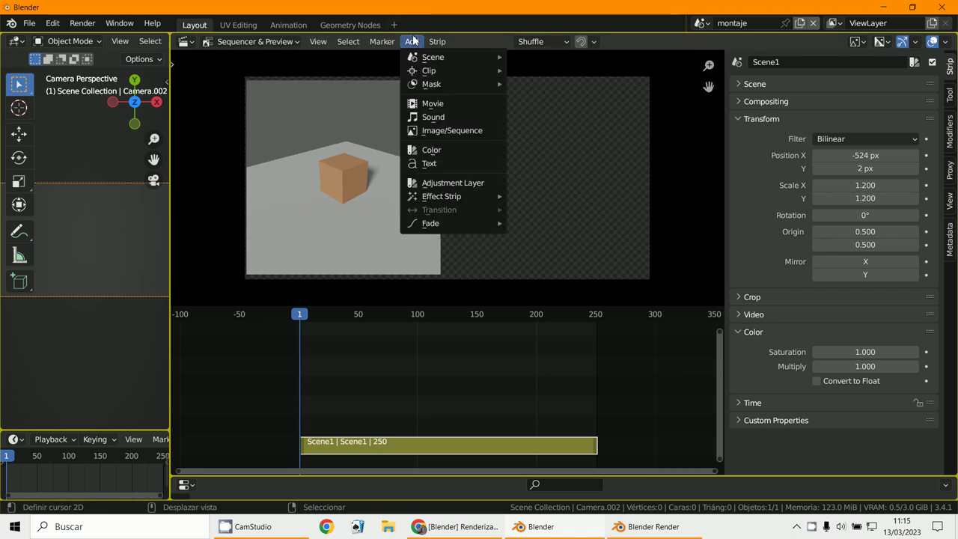
mouse_move(444, 62)
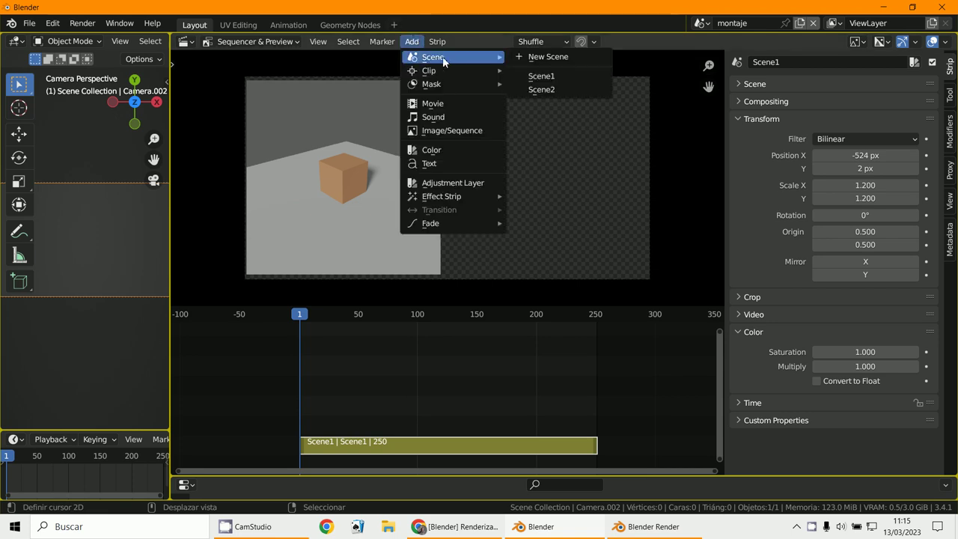
left_click(569, 90)
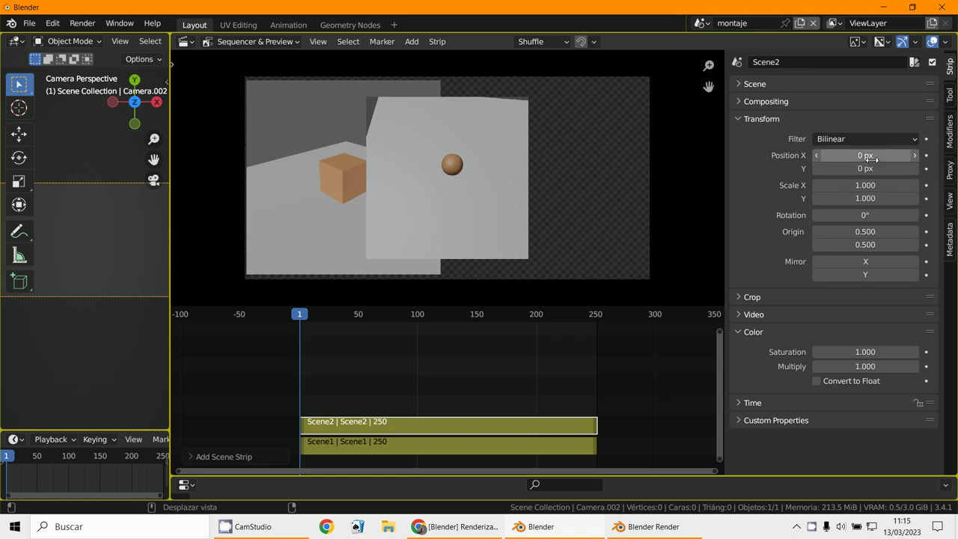
Position the Scene2 strip at X 531 px and Y 4 px, and scale it to 1.200 in X and Y.
left_click_drag(883, 155, 192, 214)
left_click_drag(860, 168, 876, 186)
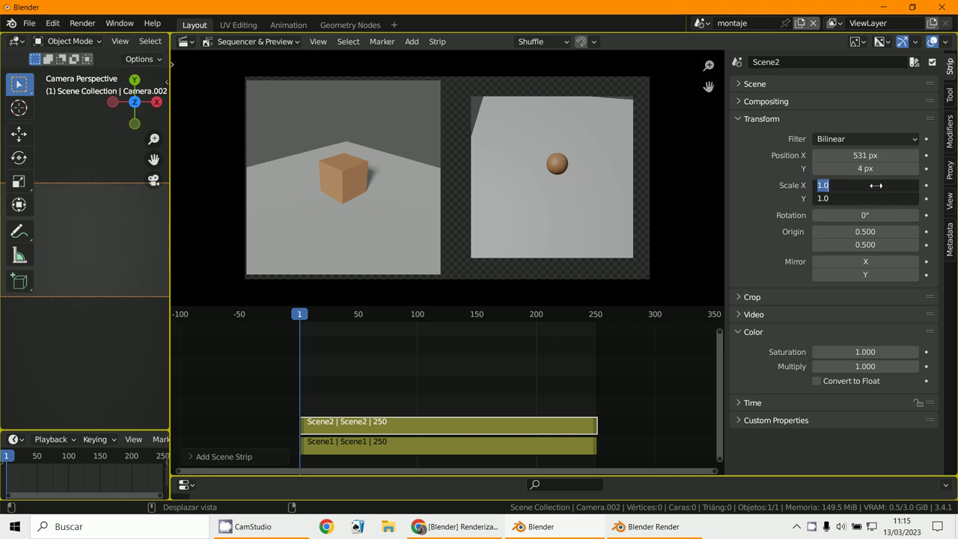
type(".2")
key("Return")
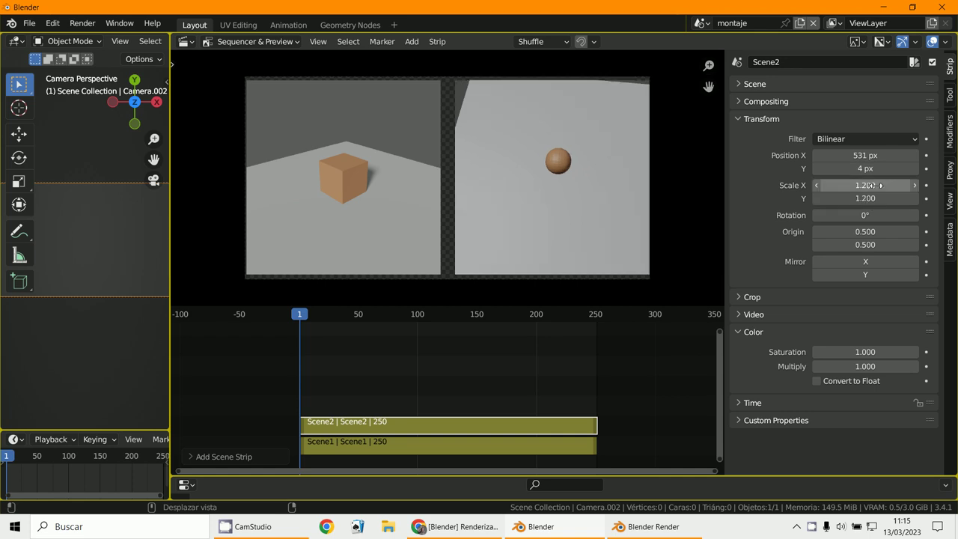
Increase the Scene2 strip's scale to 1.320 in X and Y, and rotate it to -0.5°.
mouse_move(909, 185)
left_mouse_down()
mouse_move(921, 186)
mouse_move(914, 201)
left_mouse_up()
left_click(914, 199)
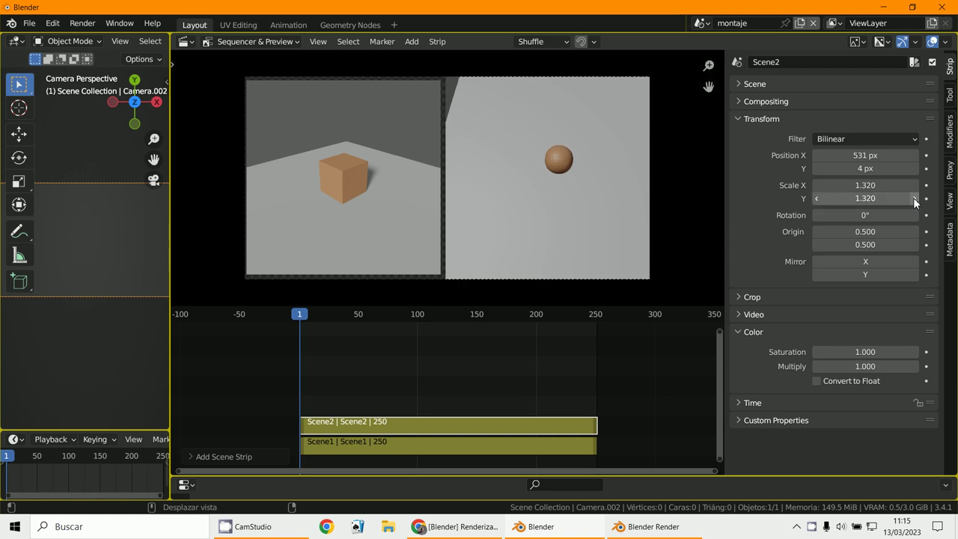
left_click(914, 198)
left_click(814, 199)
mouse_move(870, 215)
left_mouse_down()
mouse_move(917, 215)
mouse_move(873, 216)
left_mouse_up()
key("ctrl+z")
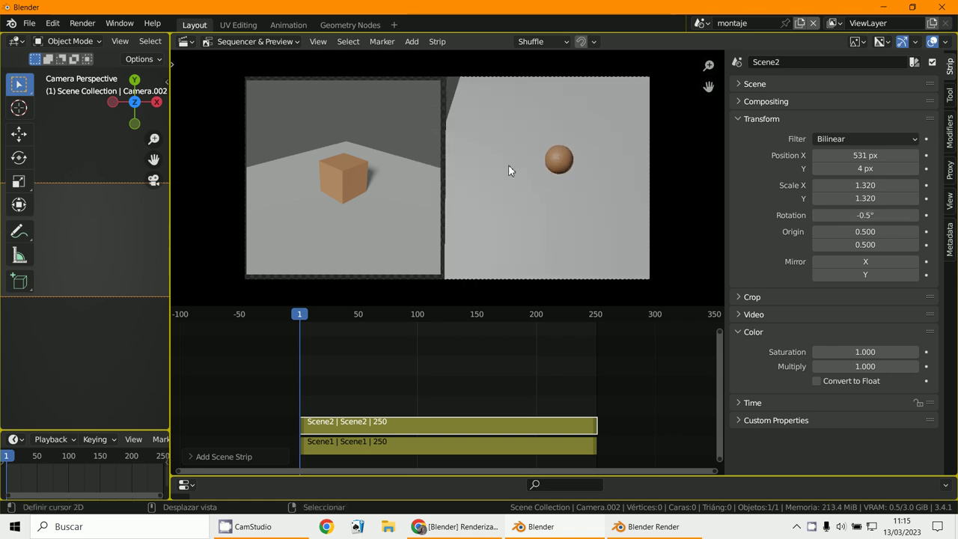
Render the current frame as a test, and scrub the sequencer to frame 41 to check both strips.
key("F12")
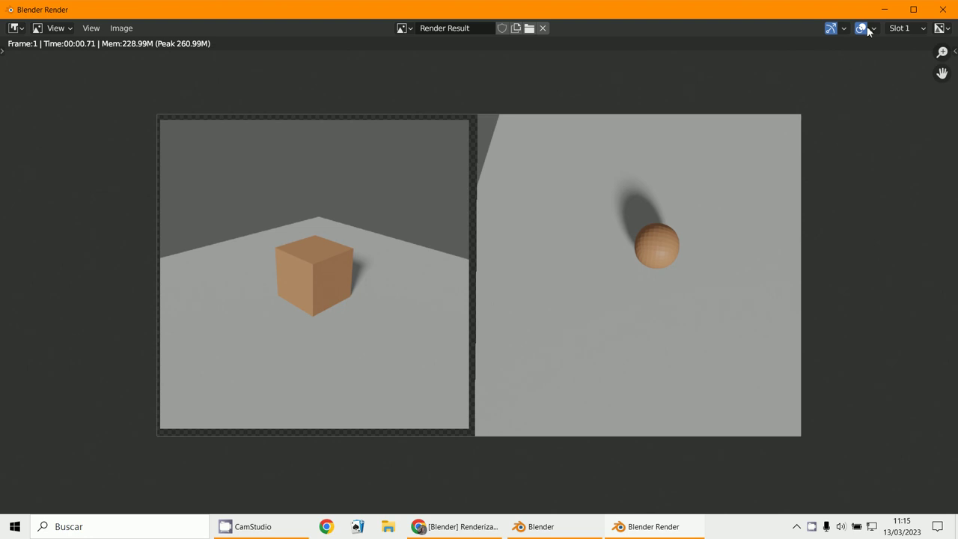
left_click(890, 9)
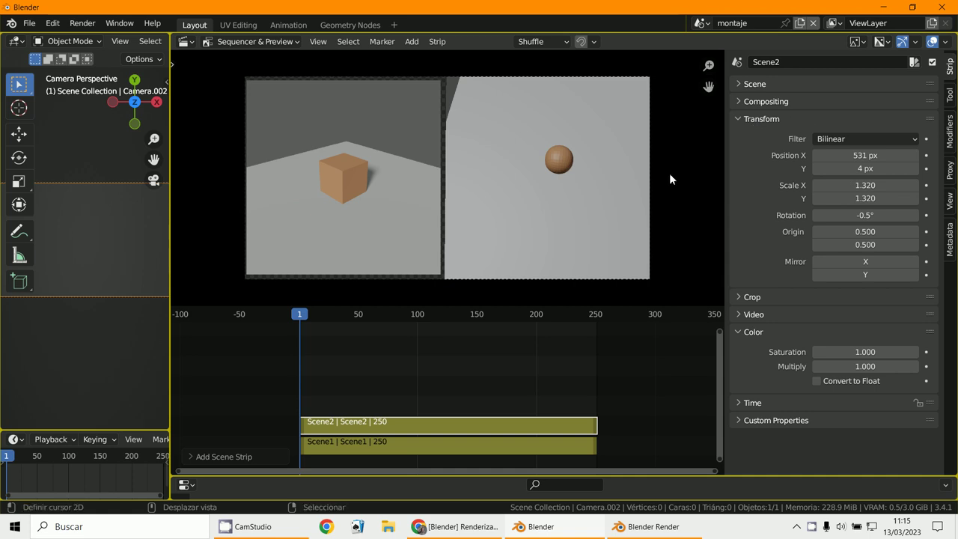
left_click(193, 45)
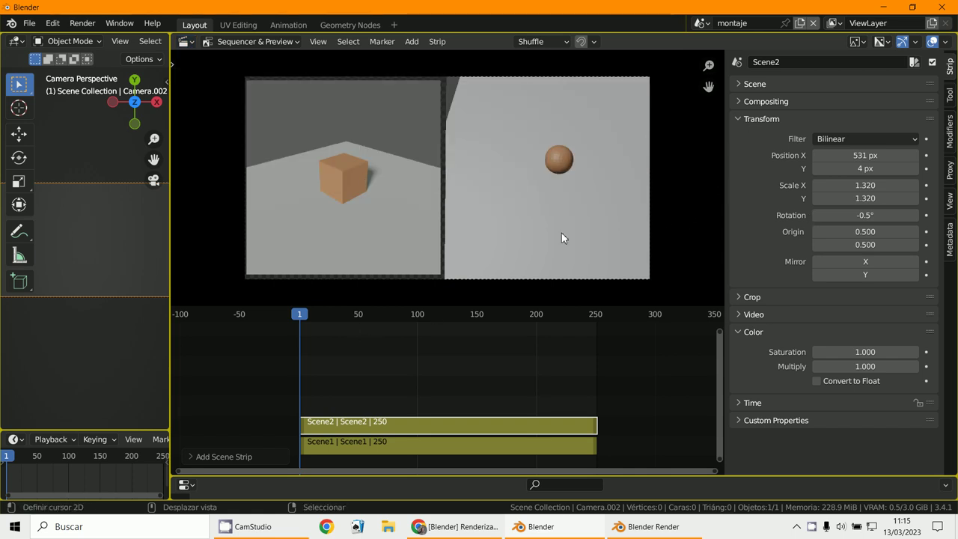
left_click_drag(302, 394, 347, 404)
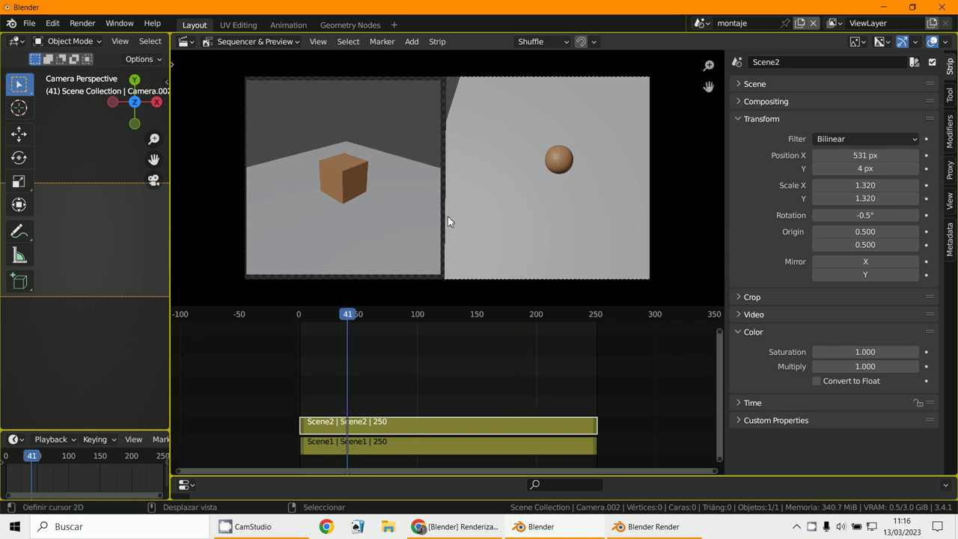
Switch to Scene1 and widen the 3D viewport.
left_click(711, 25)
left_click(712, 59)
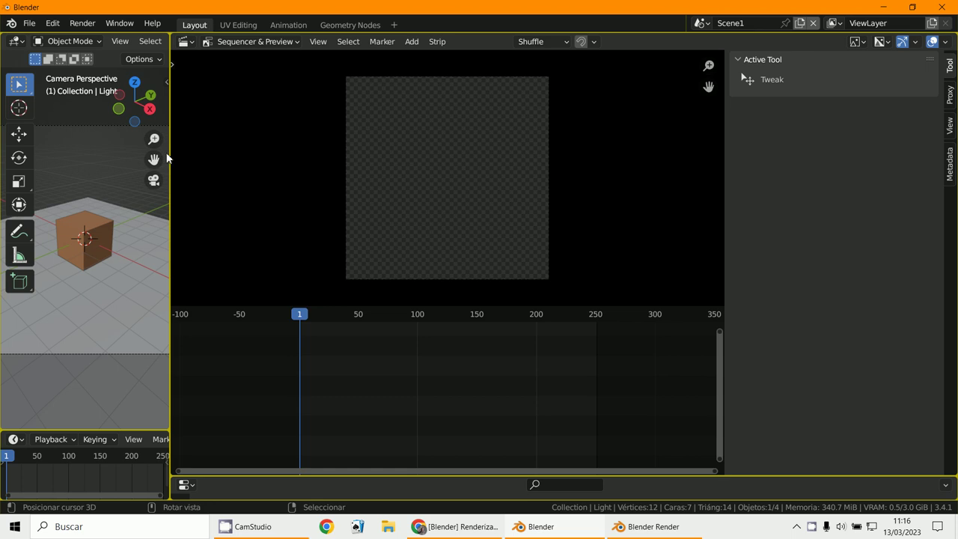
left_click_drag(169, 160, 499, 207)
Move the cube to the near left side of the floor plane and try to keyframe it at frame 1.
left_click(240, 246)
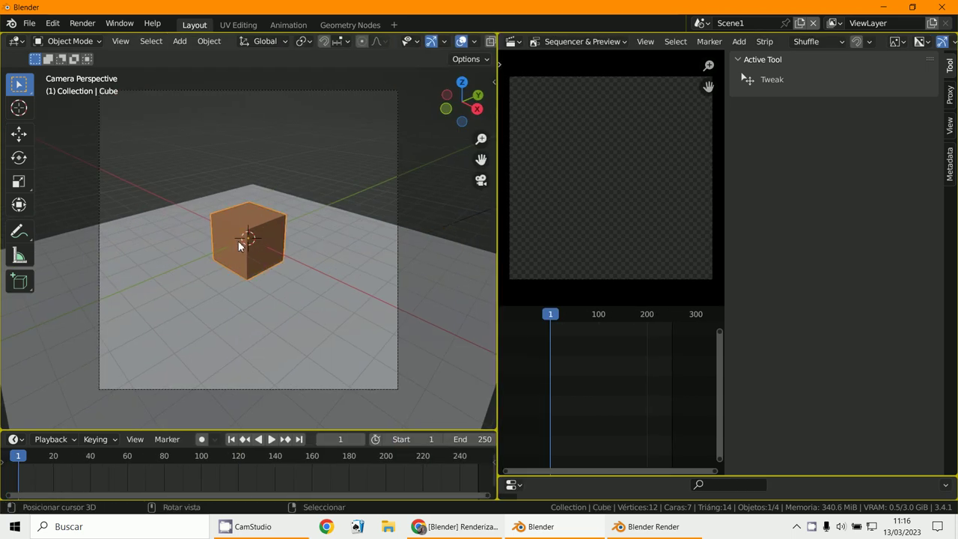
left_click_drag(240, 246, 141, 311)
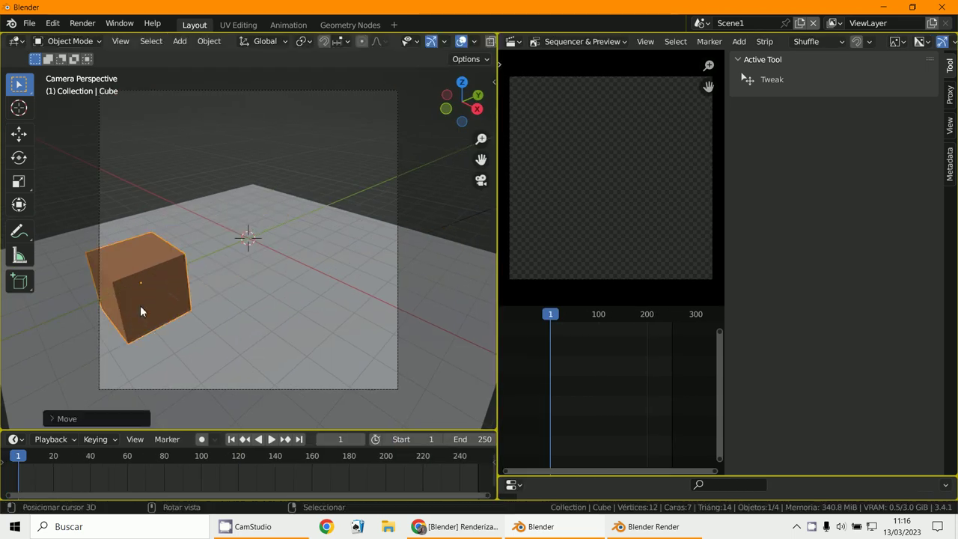
key("i")
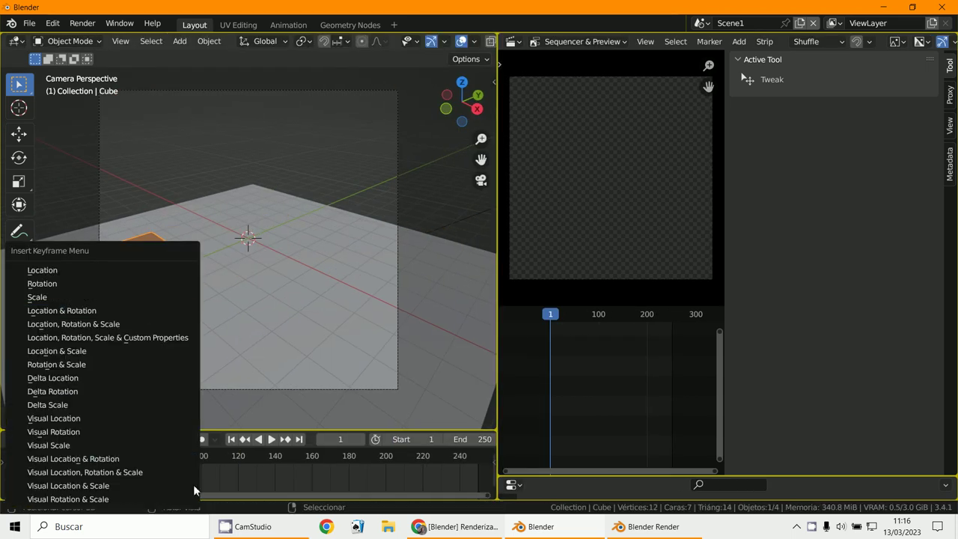
At frame 99, move the cube to the far right edge of the floor plane and insert a keyframe.
left_click(199, 471)
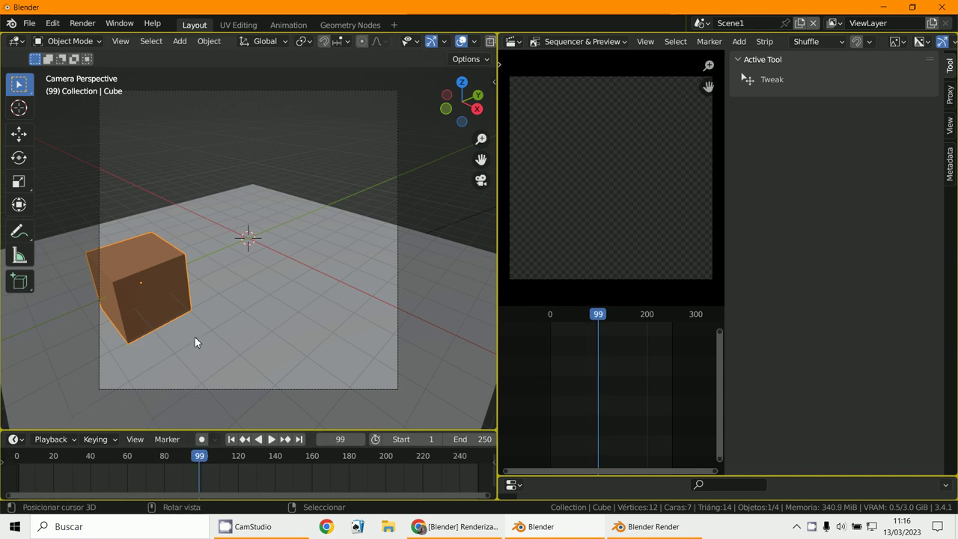
key("g")
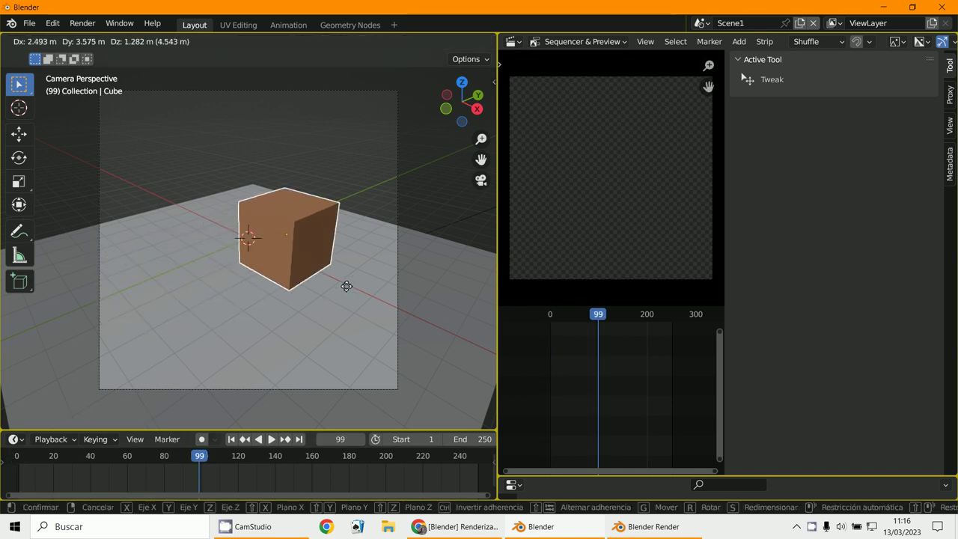
right_click(343, 291)
key("g")
left_click(56, 234)
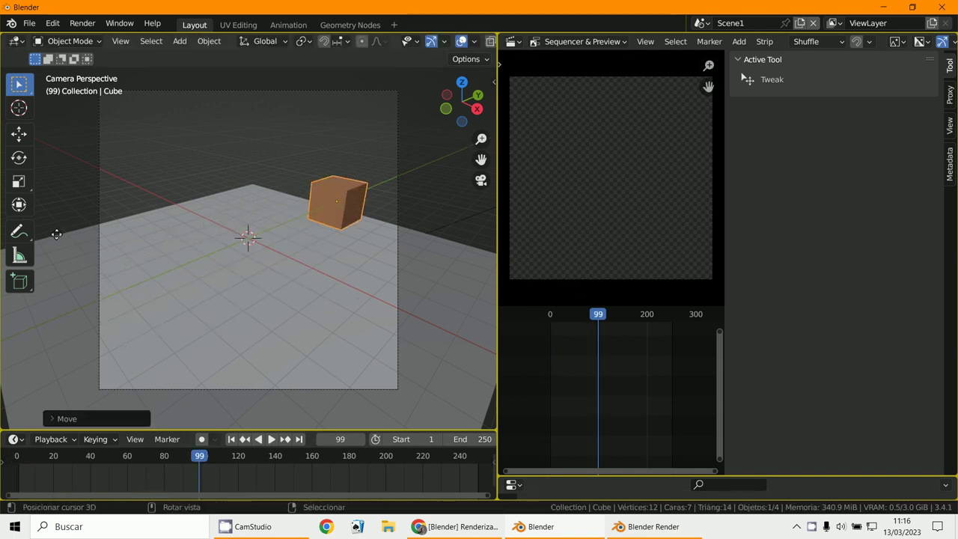
key("i")
left_click(382, 268)
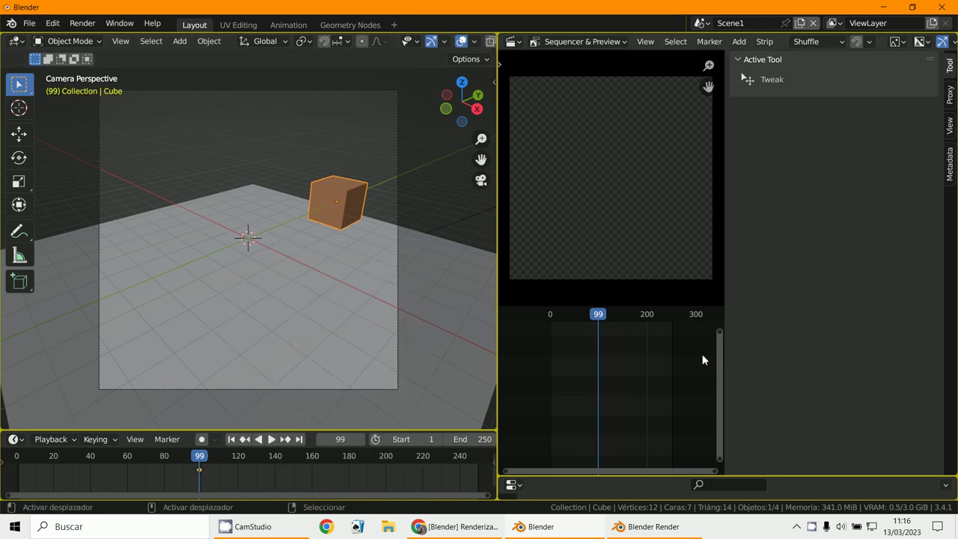
Switch back to the montaje scene and widen the sequencer.
left_click(700, 23)
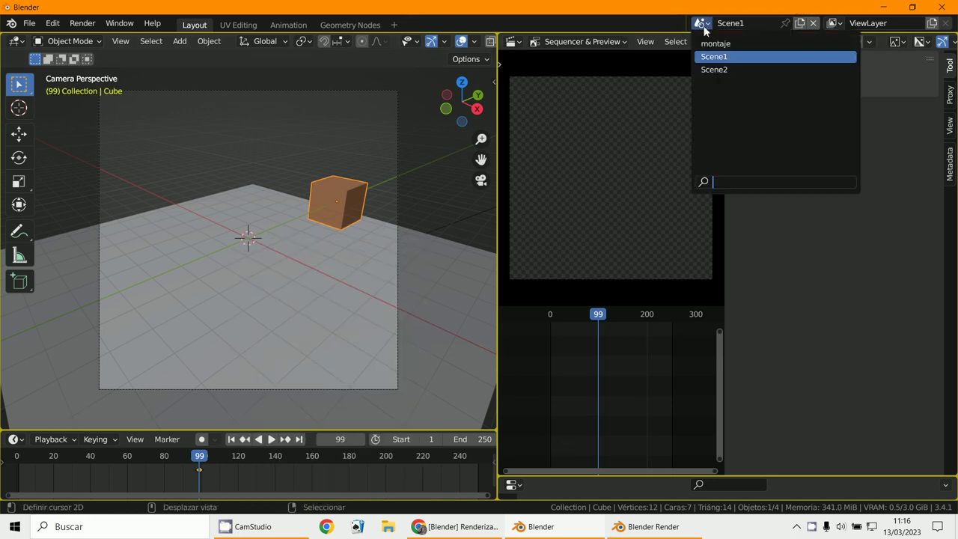
key("Down")
key("Down")
key("Return")
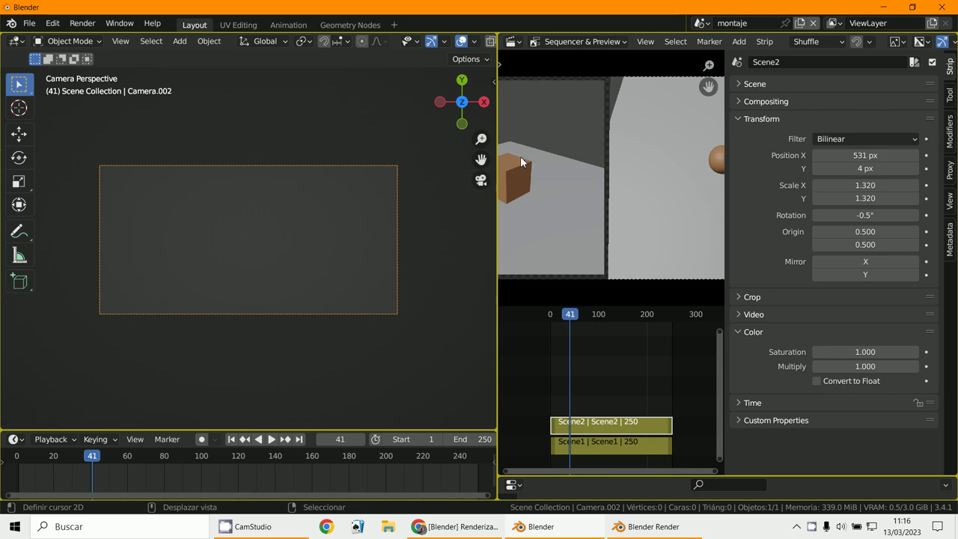
left_click_drag(494, 148, 171, 337)
Play the montage from frame 2 and jump to frame 117 to check the cube's animation.
left_click(299, 452)
left_click_drag(300, 453, 300, 453)
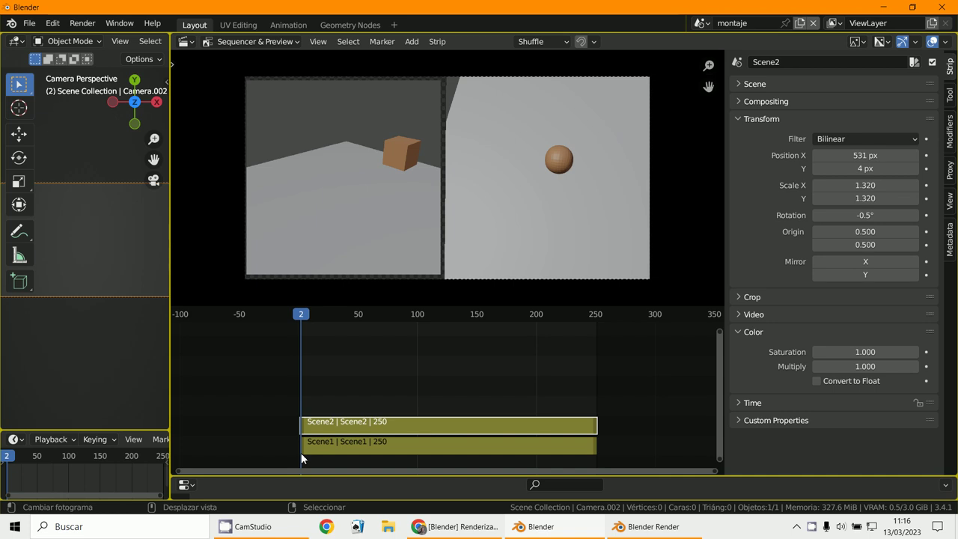
key("alt+a")
left_click(438, 428)
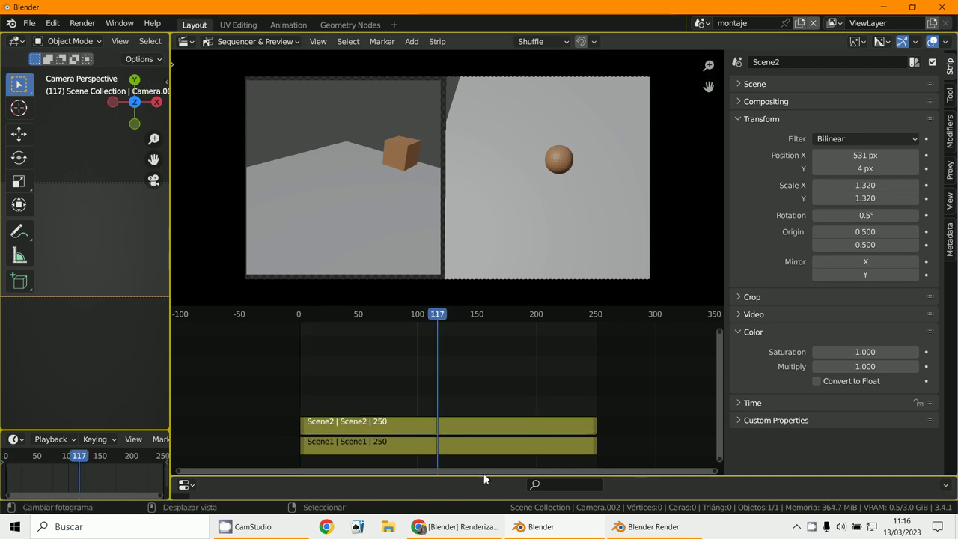
Enlarge the Properties area, change it to a Timeline editor, and scrub to frame 30.
left_click_drag(413, 476, 416, 401)
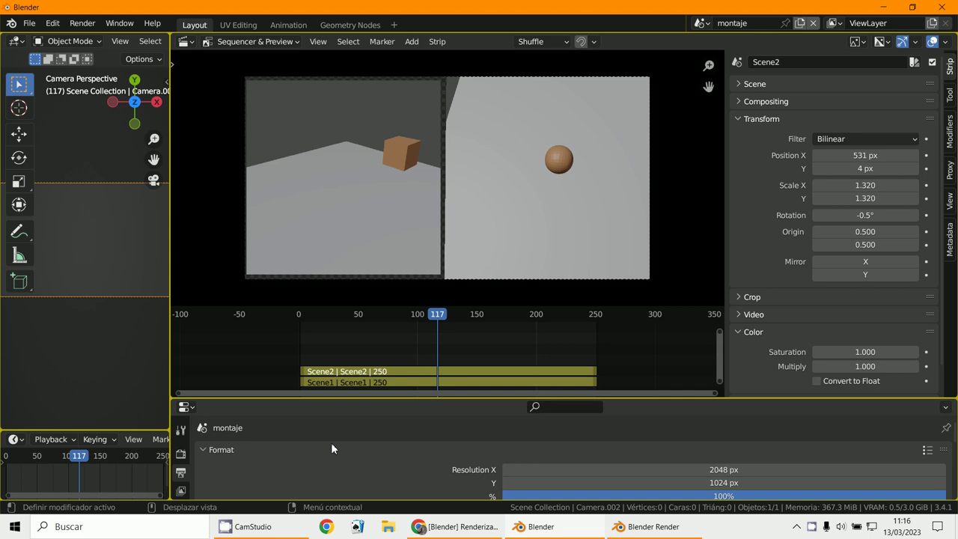
left_click(184, 407)
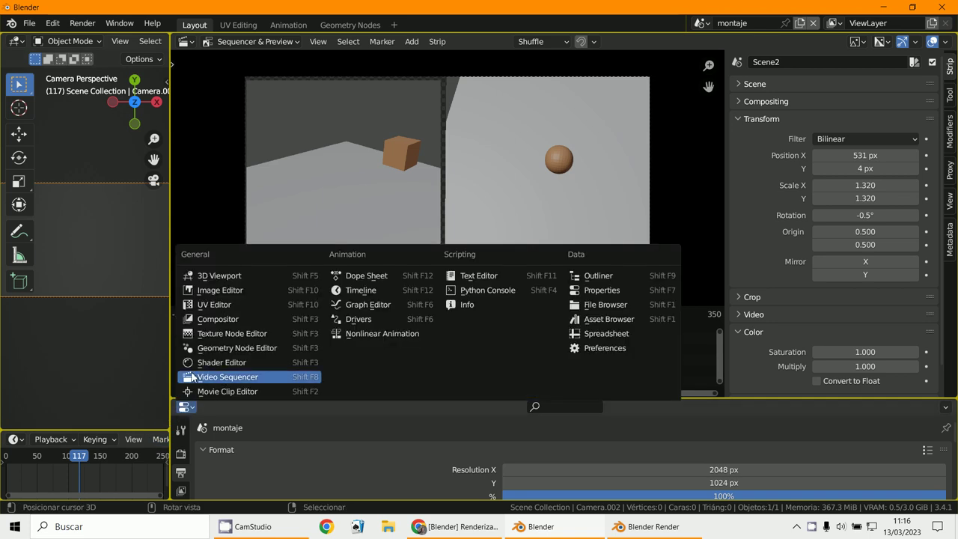
left_click(361, 290)
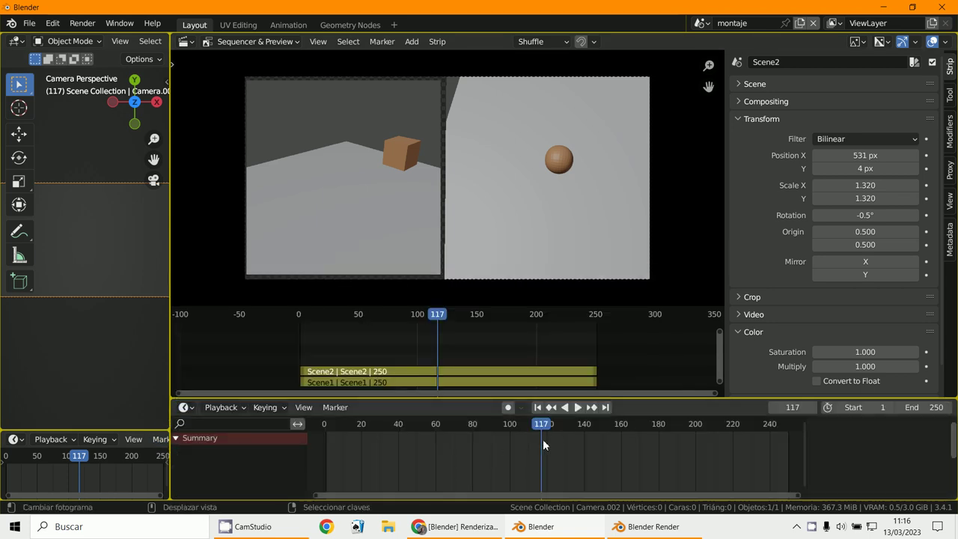
left_click_drag(542, 439, 379, 438)
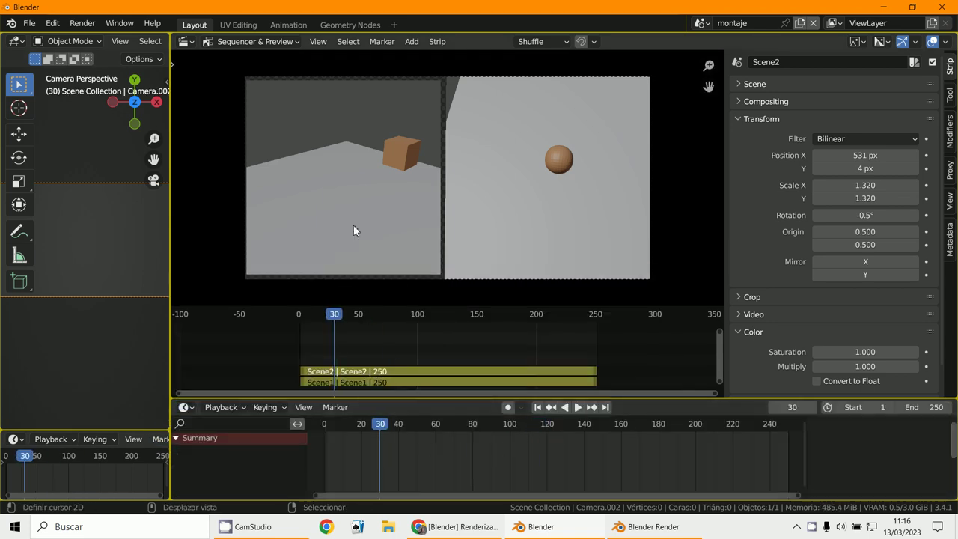
In Scene1 at frame 2, move the cube to the near-left edge of the camera view and insert a Location keyframe.
left_click_drag(170, 268, 455, 266)
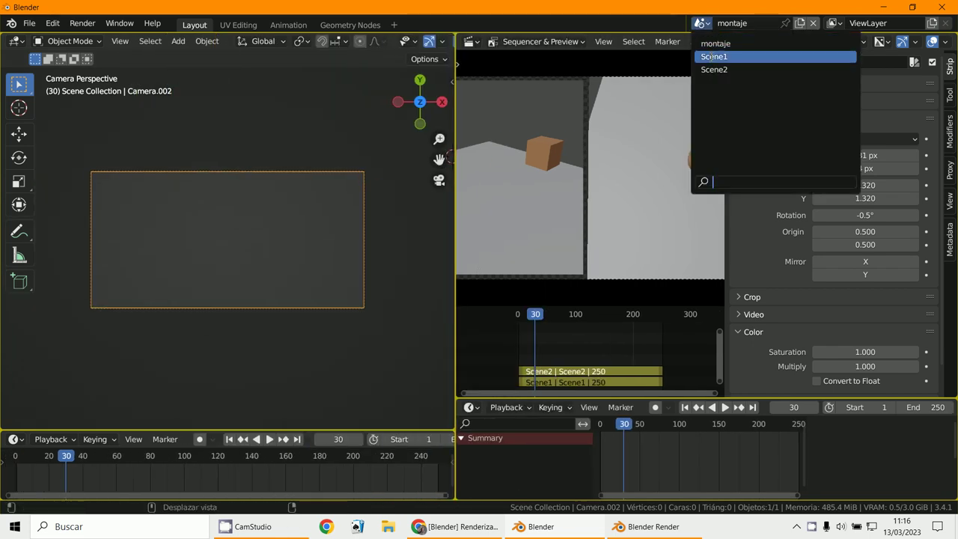
left_click(713, 57)
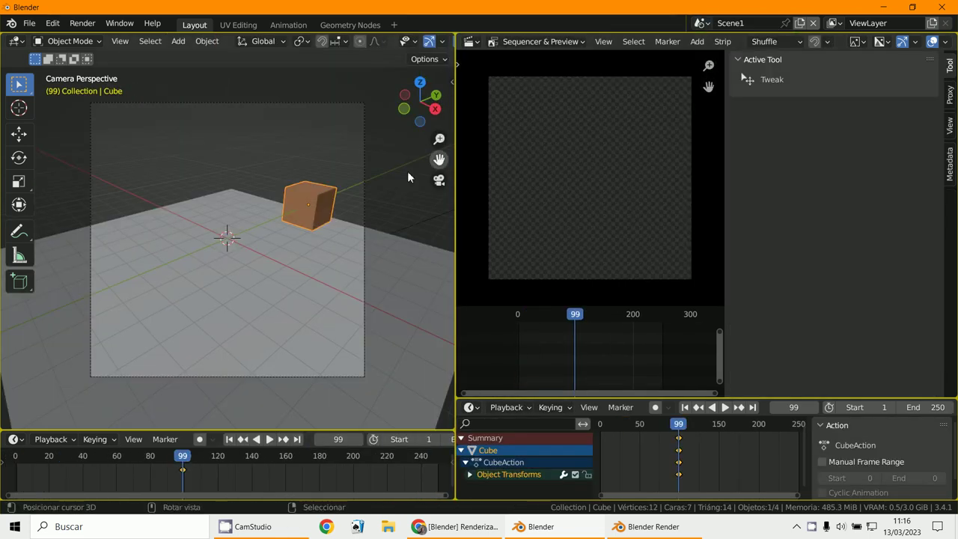
left_click(18, 477)
key("g")
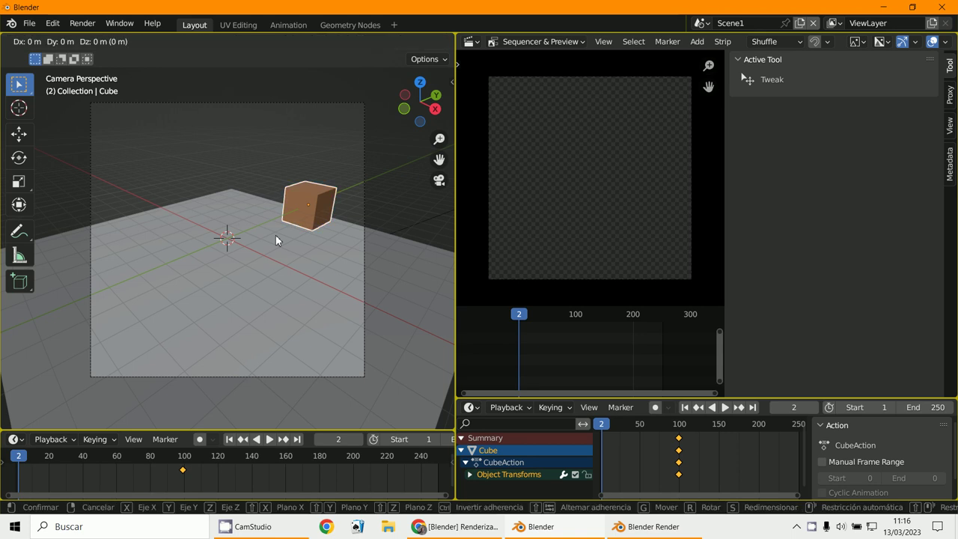
left_click(108, 340)
key("i")
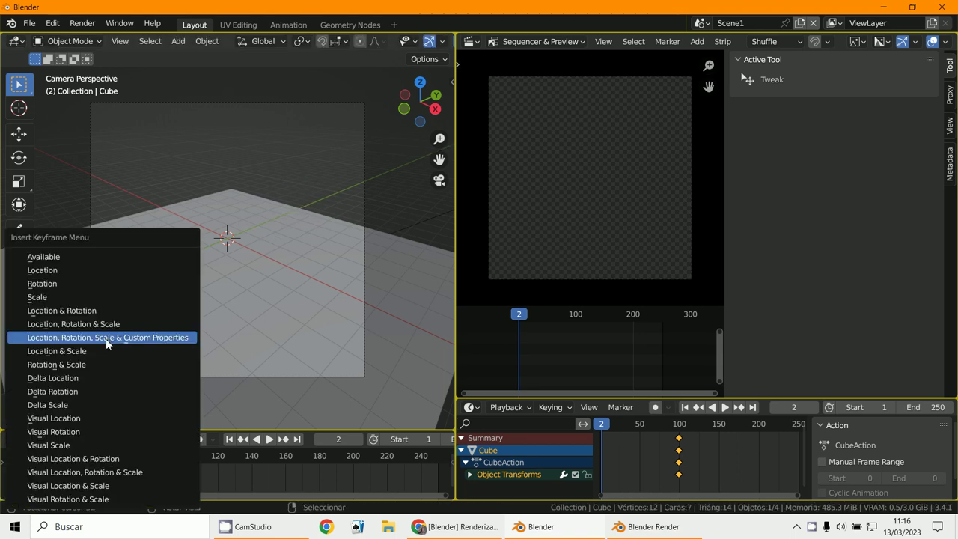
left_click(108, 270)
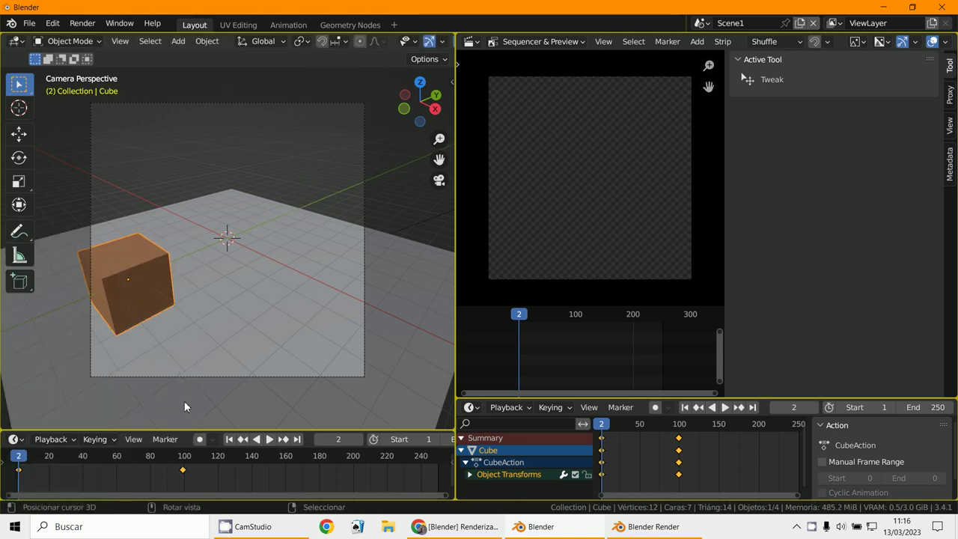
mouse_move(51, 486)
left_mouse_down()
mouse_move(140, 474)
mouse_move(60, 479)
left_mouse_up()
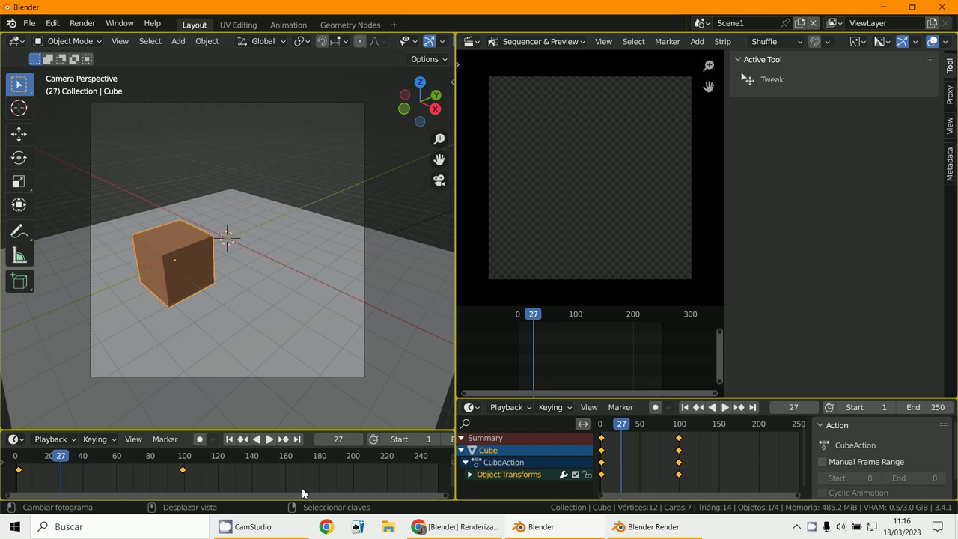
Return to the montaje scene and widen the sequencer to show both strips side by side.
double_click(742, 24)
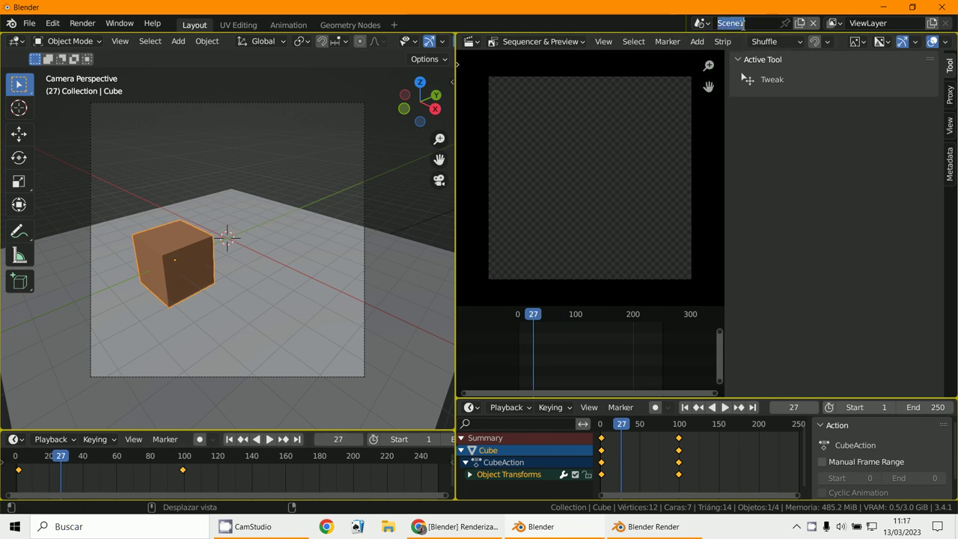
left_click(700, 23)
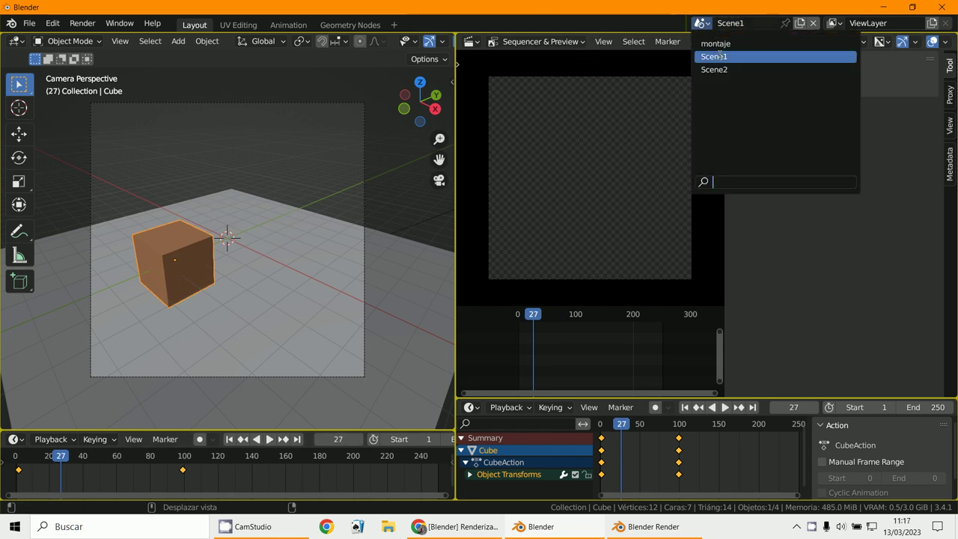
left_click(718, 41)
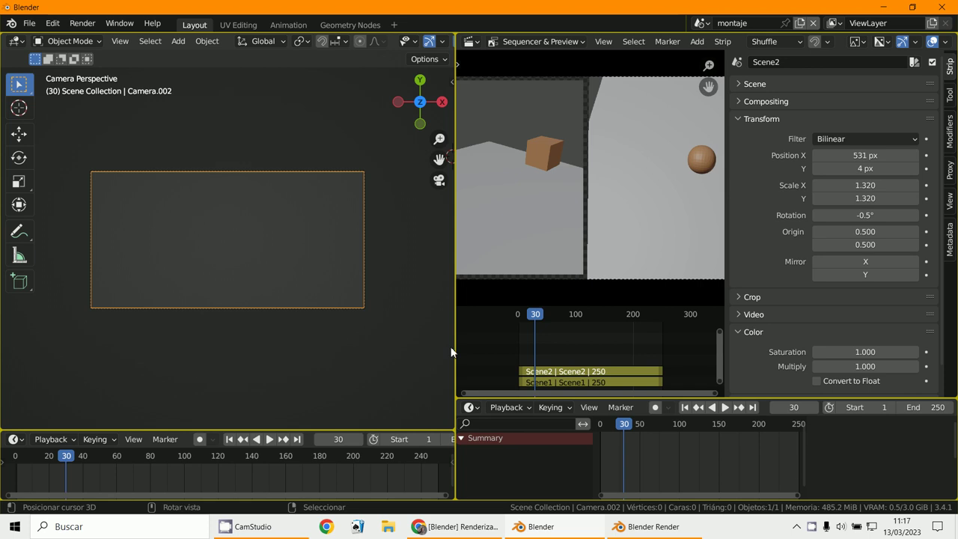
left_click_drag(456, 347, 166, 348)
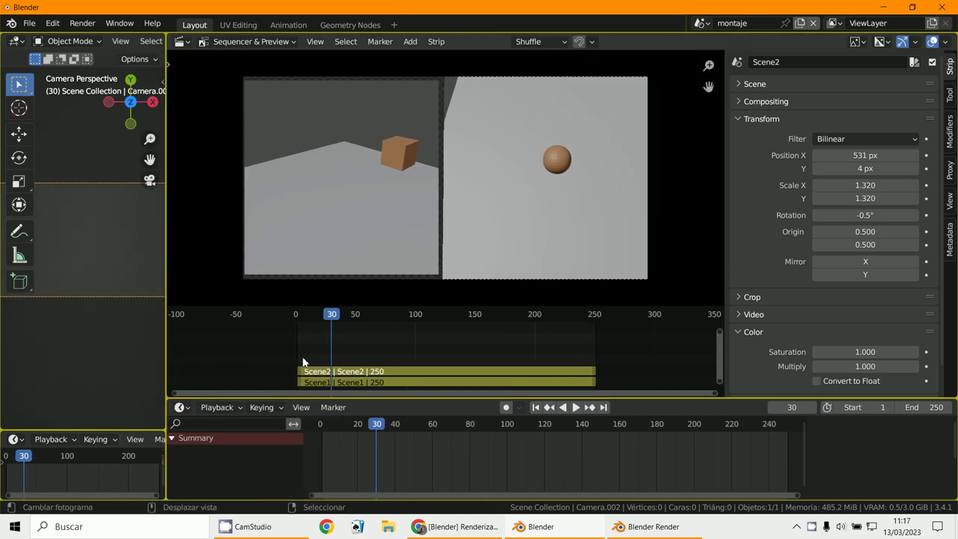
Play the montage to check the cube's movement across the floor beside Scene2's sphere.
left_click(303, 374)
key("space")
key("space")
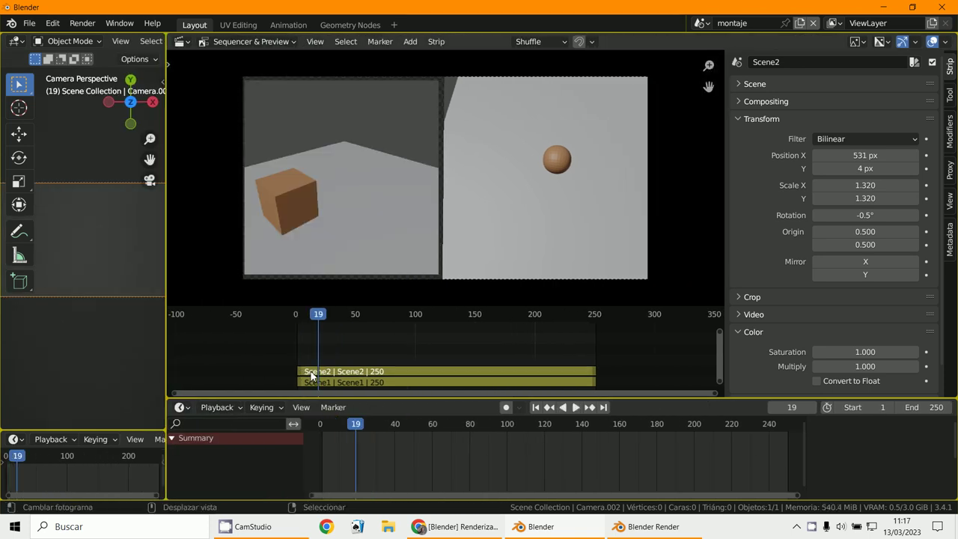
left_click(575, 407)
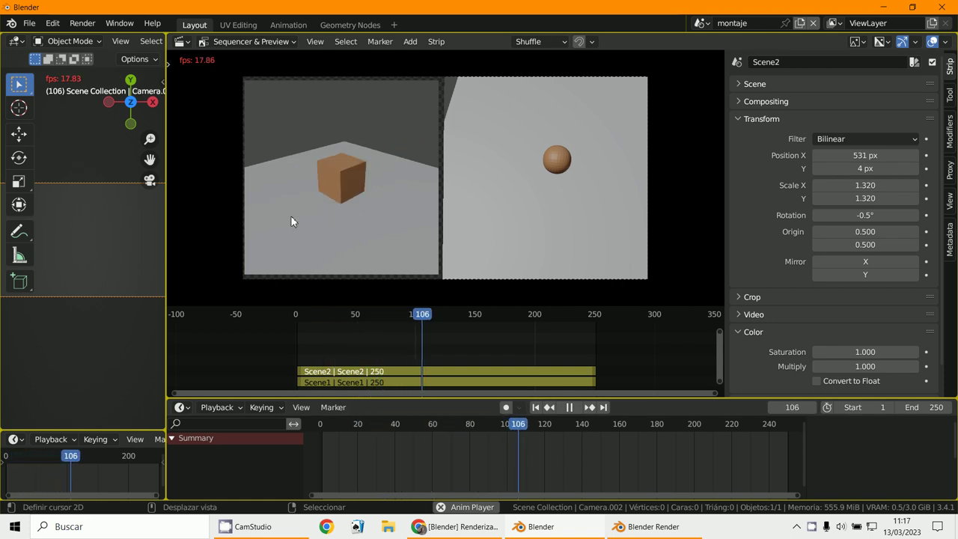
key("Escape")
Replay the montage from frame 1, stop it, and enlarge the 3D viewport beside the sequencer.
left_click_drag(314, 389, 296, 380)
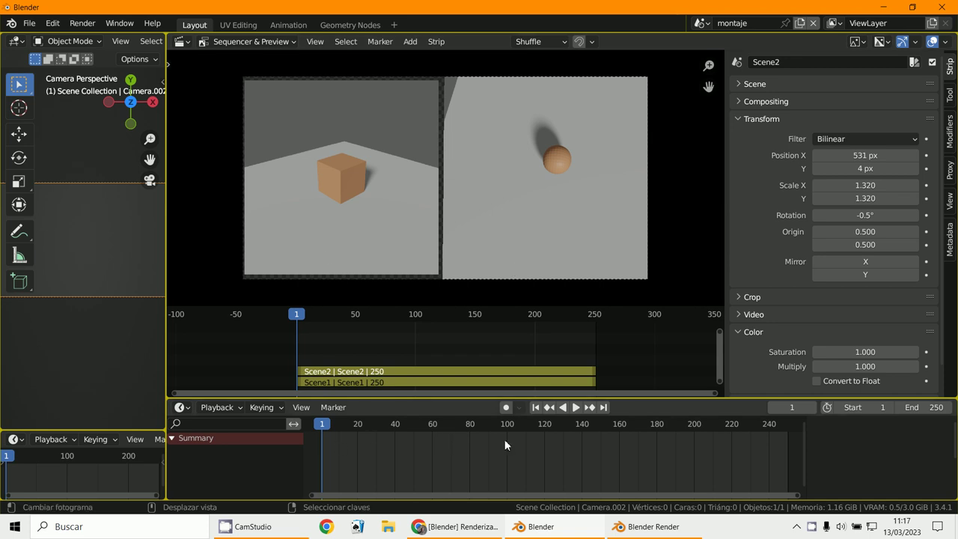
left_click(576, 407)
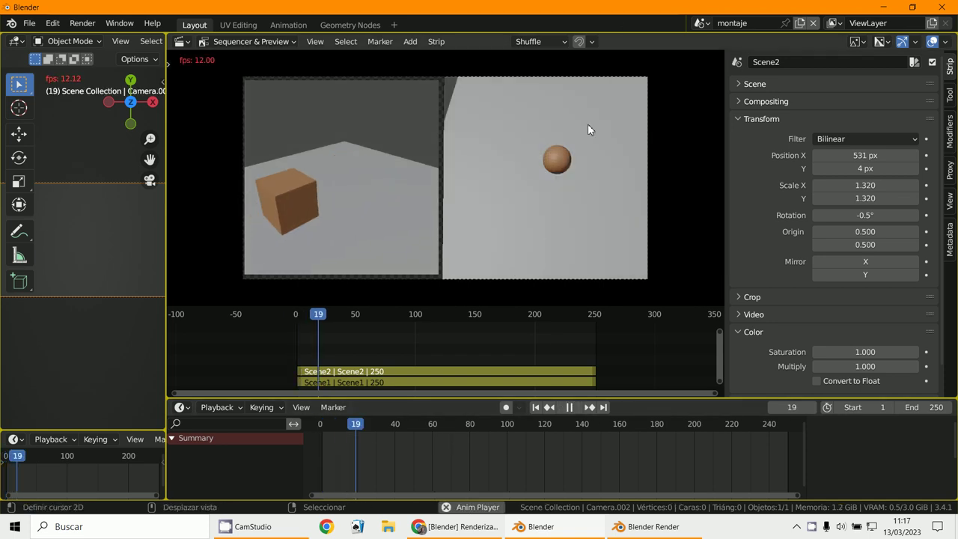
key("Escape")
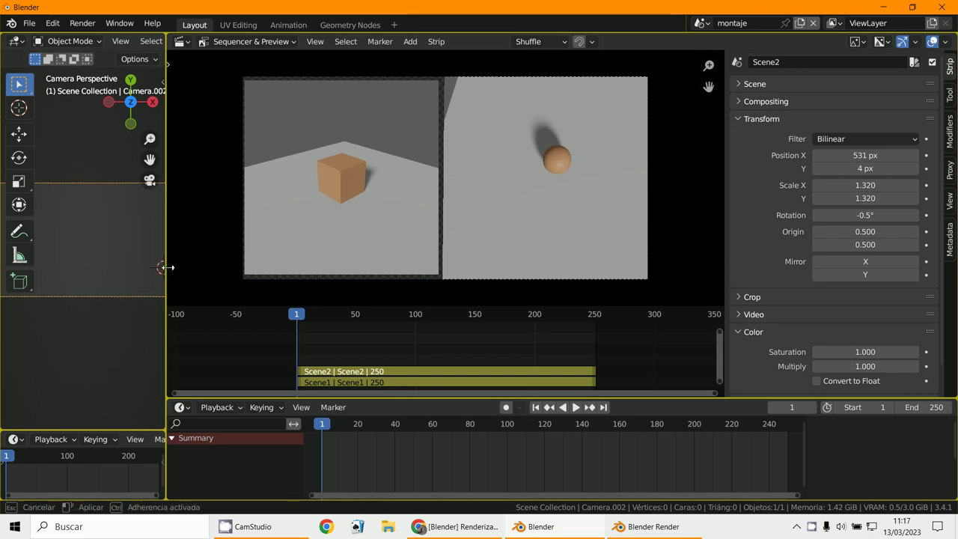
left_click_drag(166, 269, 506, 279)
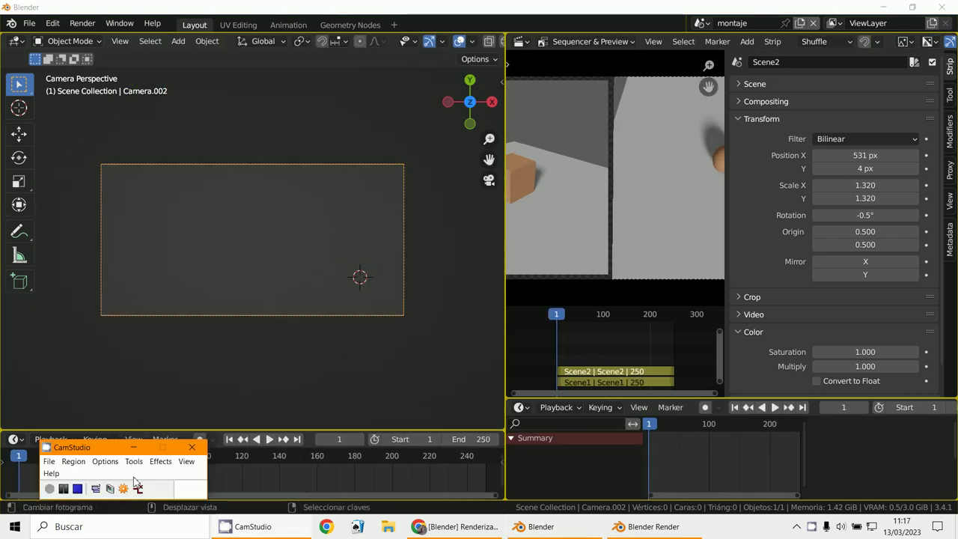